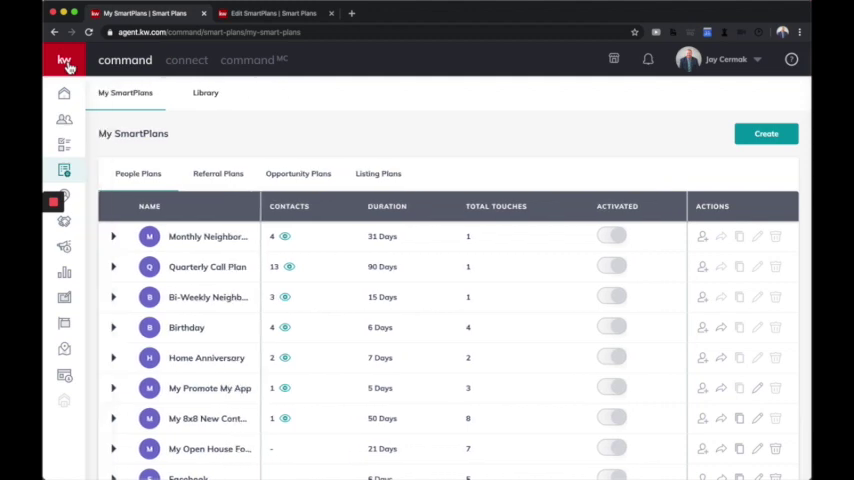
Browse the SmartPlans library, return to My SmartPlans, and abandon a new plan without naming it
click(203, 96)
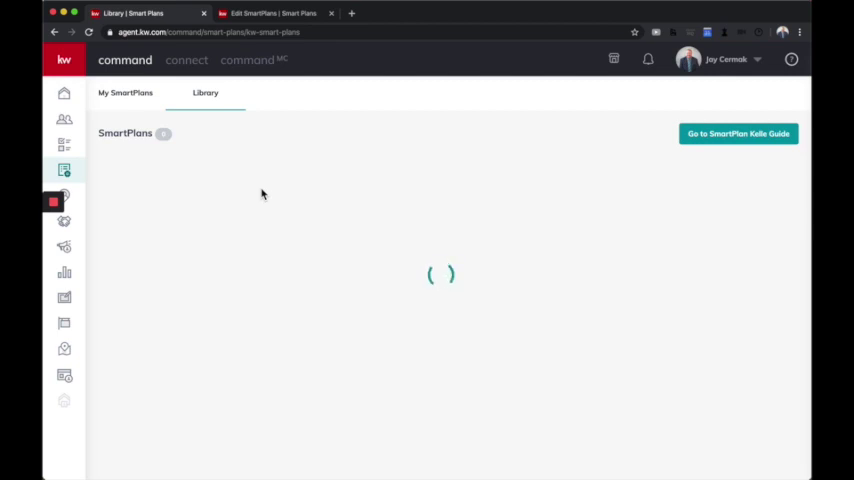
scroll(263, 193, down, 1)
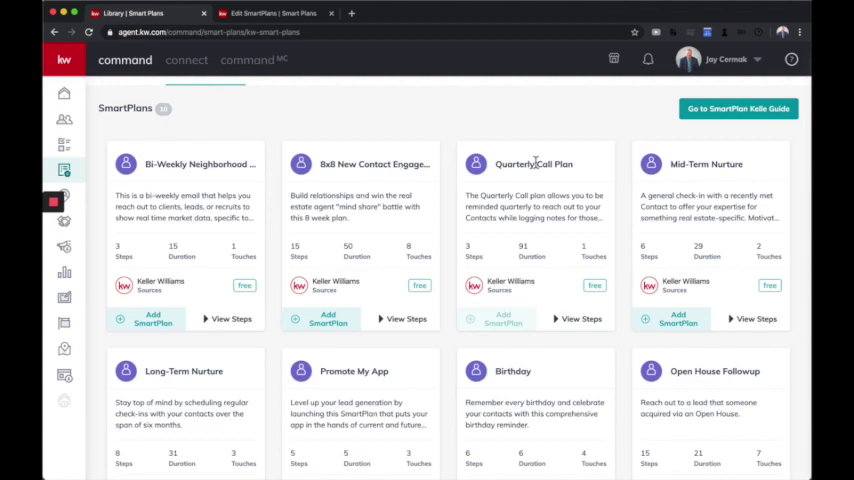
scroll(535, 161, down, 5)
scroll(535, 161, down, 2)
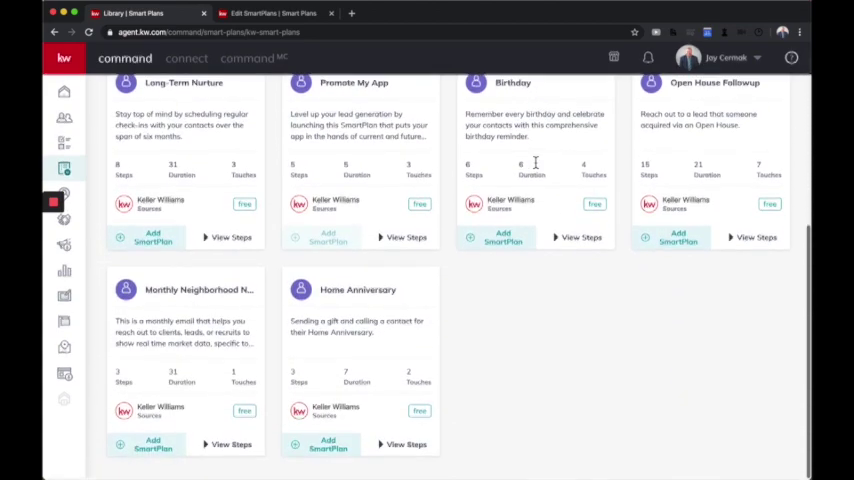
scroll(535, 161, up, 5)
scroll(535, 161, up, 3)
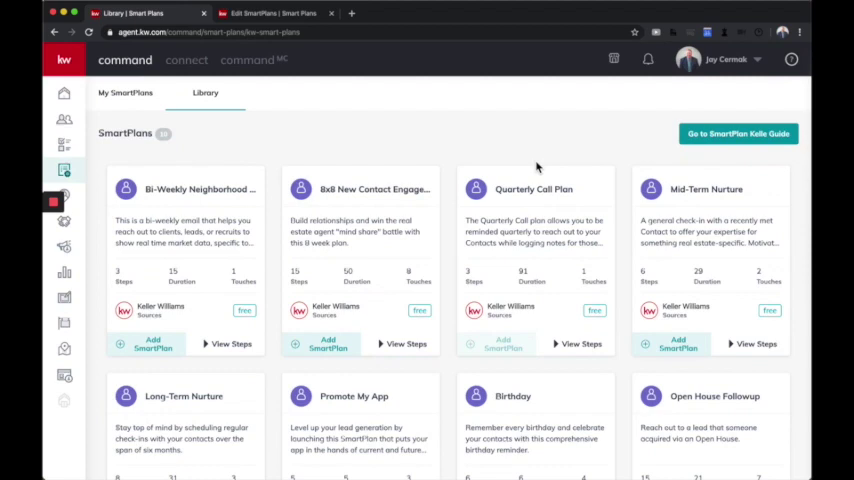
click(110, 95)
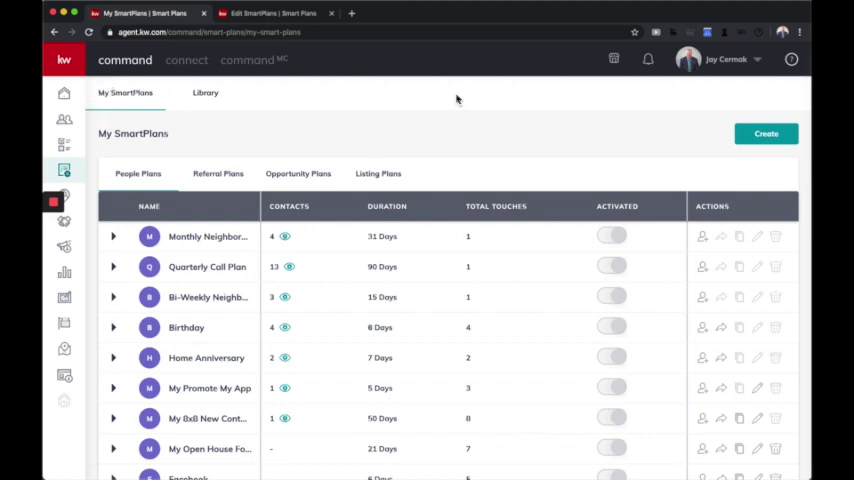
click(758, 140)
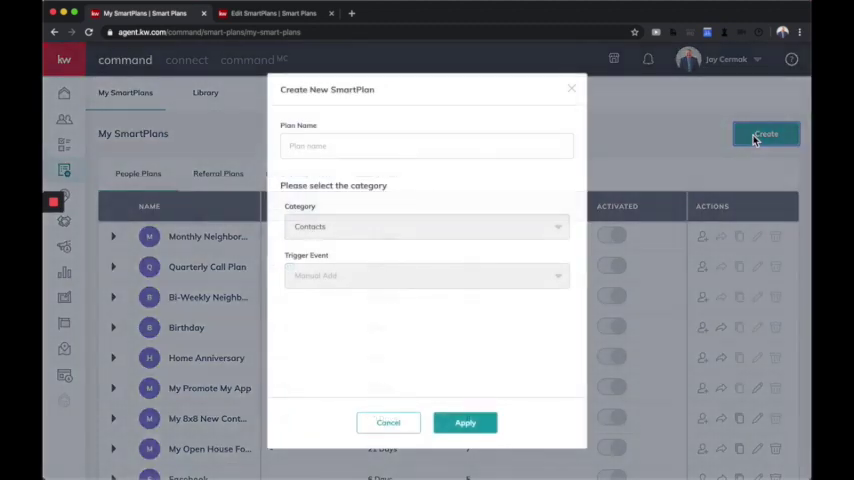
click(415, 149)
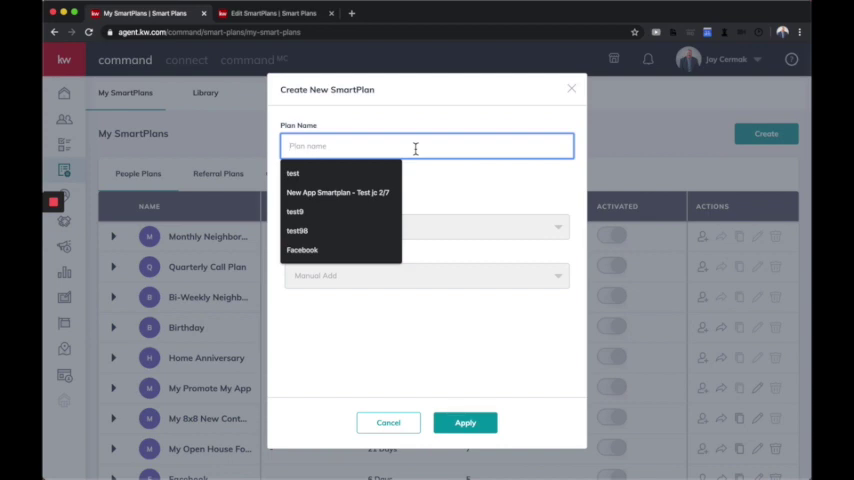
click(495, 213)
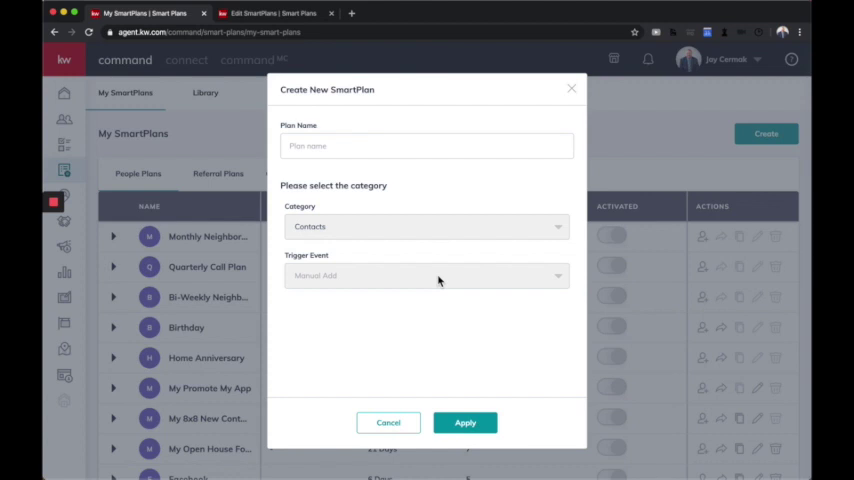
click(396, 428)
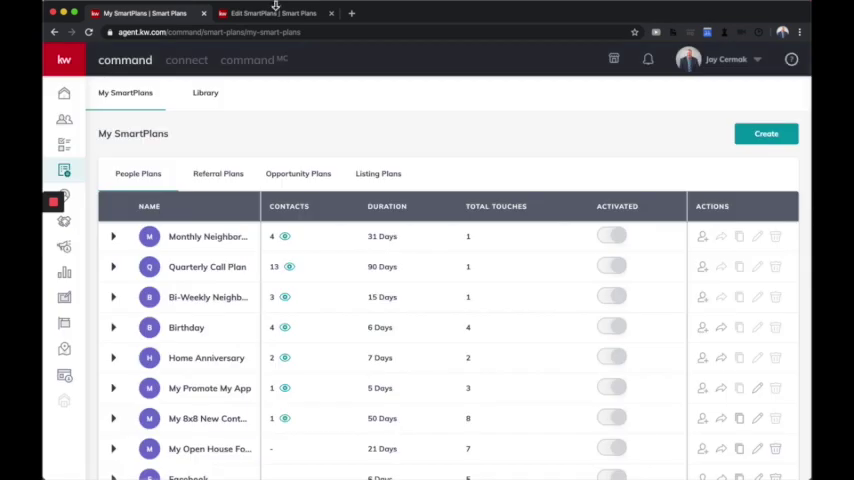
Review the Facebook plan's 6 days / 8 steps / 5 touches summary and dismiss its Add Clients window
click(272, 13)
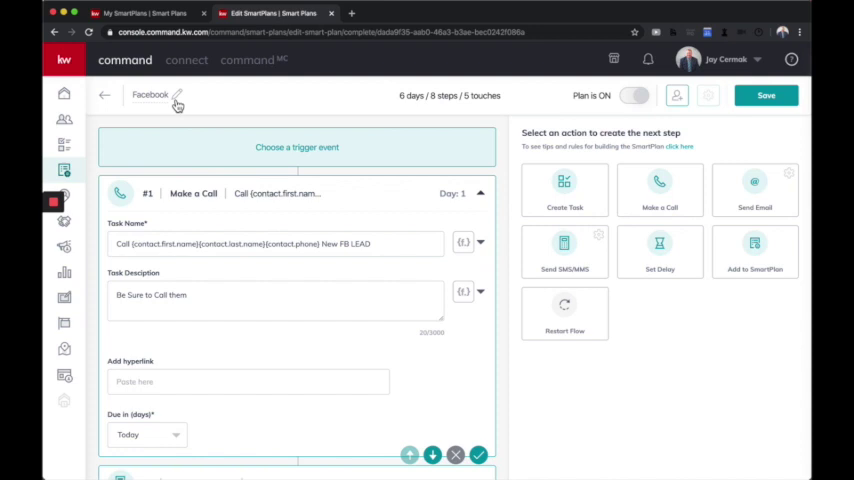
drag(398, 95, 497, 99)
click(511, 105)
click(678, 96)
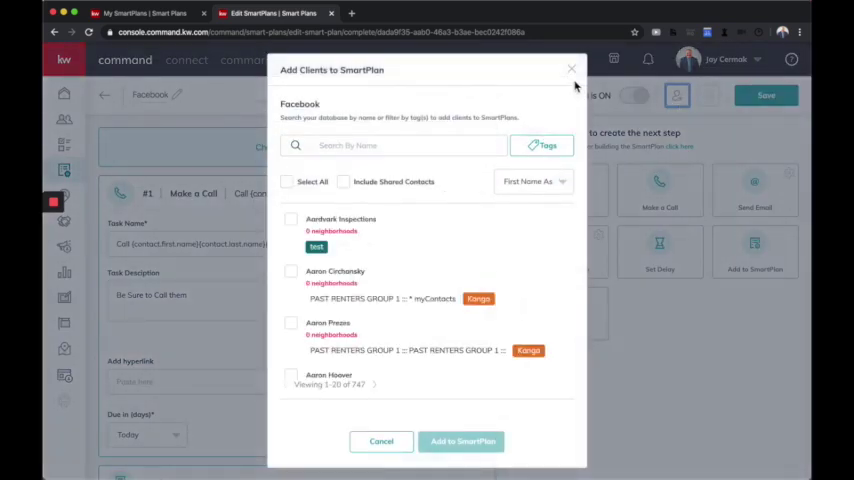
click(572, 74)
Highlight the next-step heading and the tips-and-rules line in the plan editor
drag(522, 132, 697, 139)
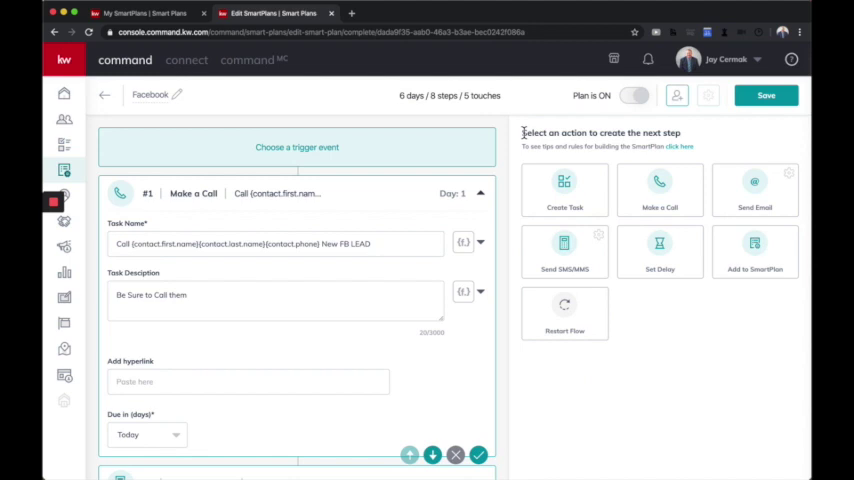
click(700, 134)
drag(555, 147, 648, 150)
click(638, 163)
Show the How to Plan Smarter rules beside the Facebook plan's steps
click(683, 147)
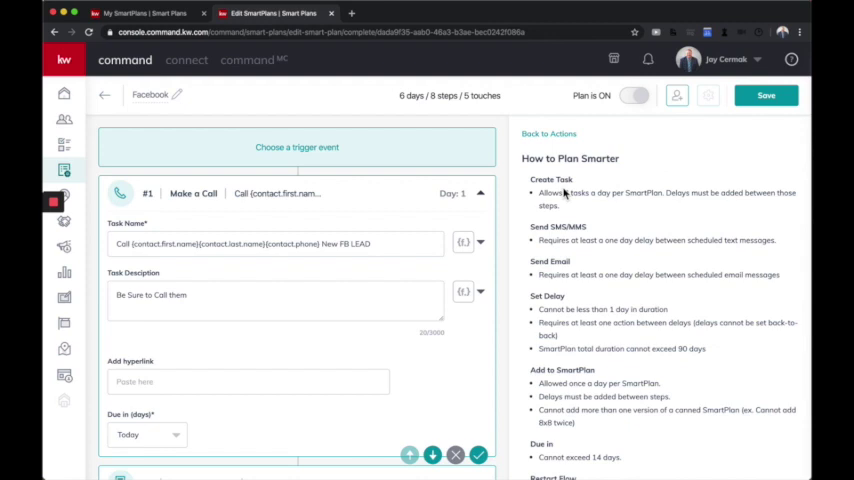
scroll(565, 192, down, 1)
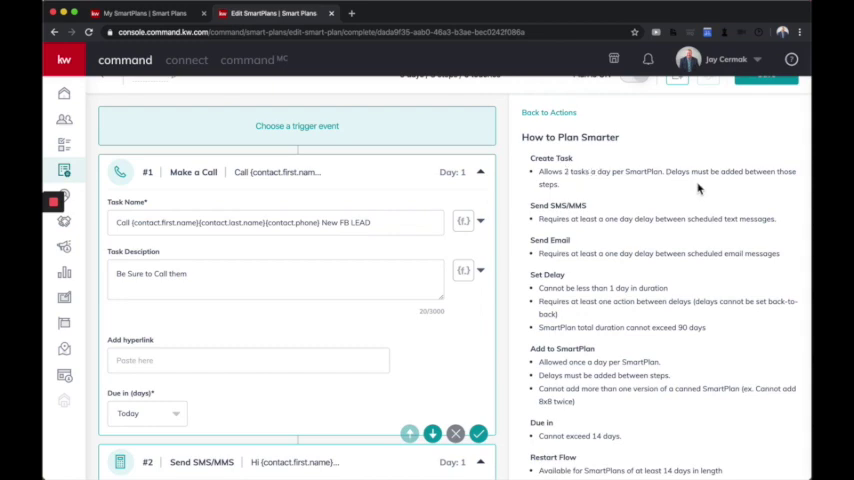
scroll(698, 188, down, 1)
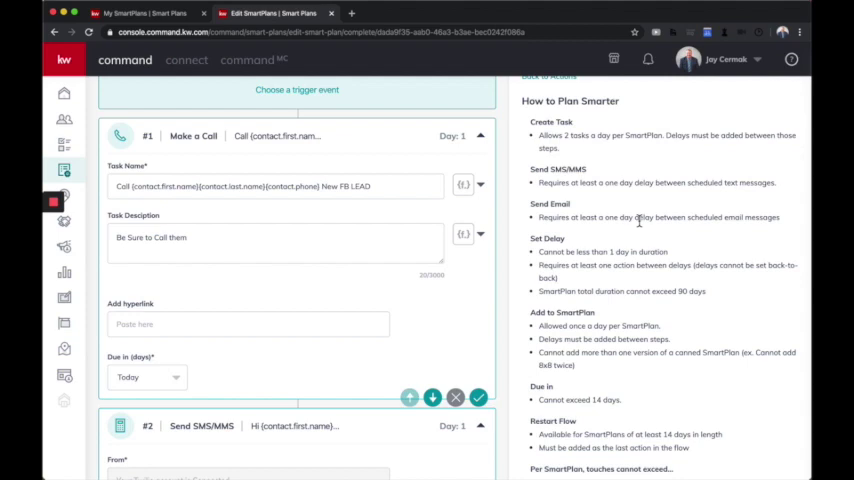
scroll(638, 220, down, 2)
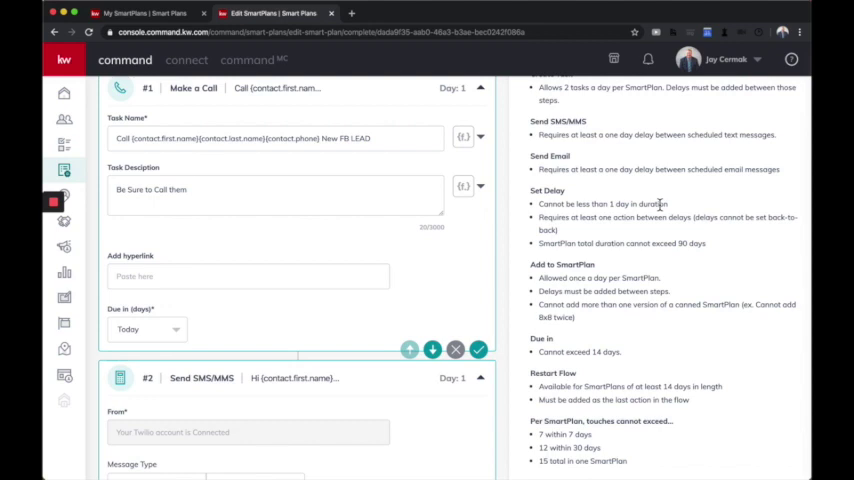
scroll(660, 205, down, 1)
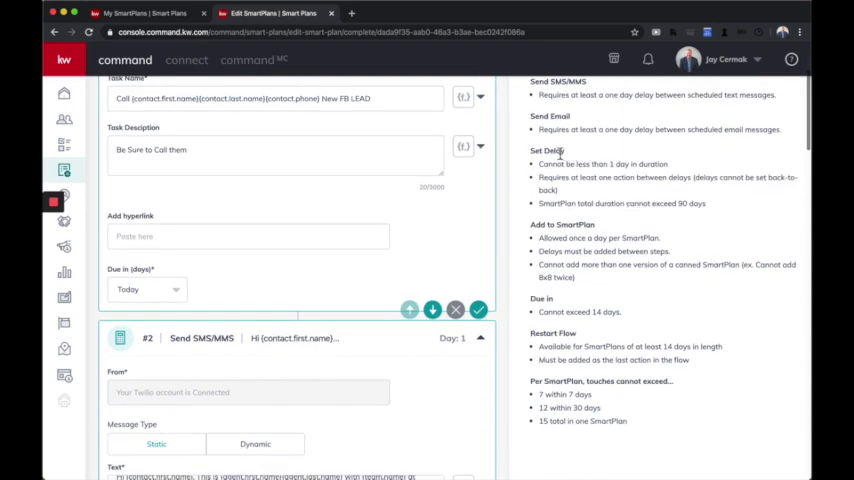
scroll(556, 205, down, 1)
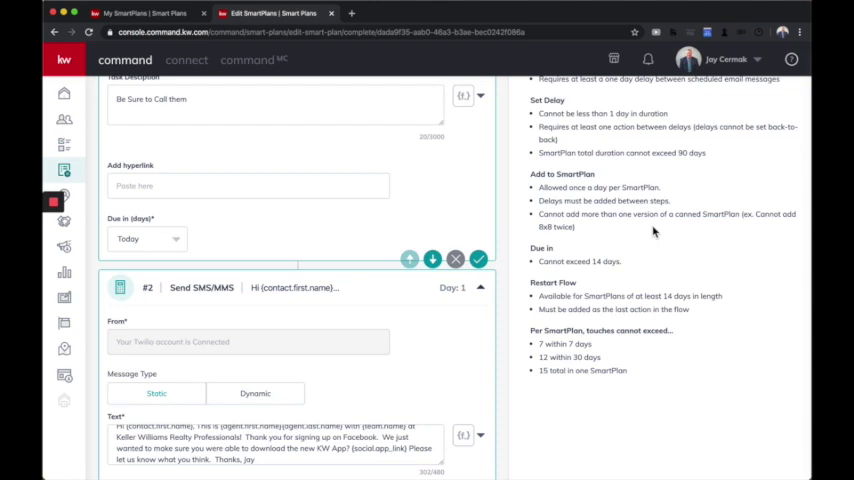
scroll(653, 231, down, 1)
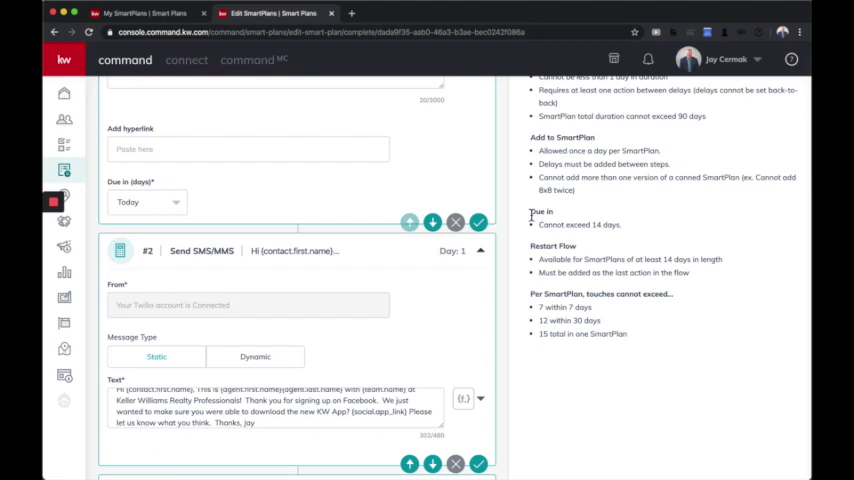
drag(530, 213, 643, 228)
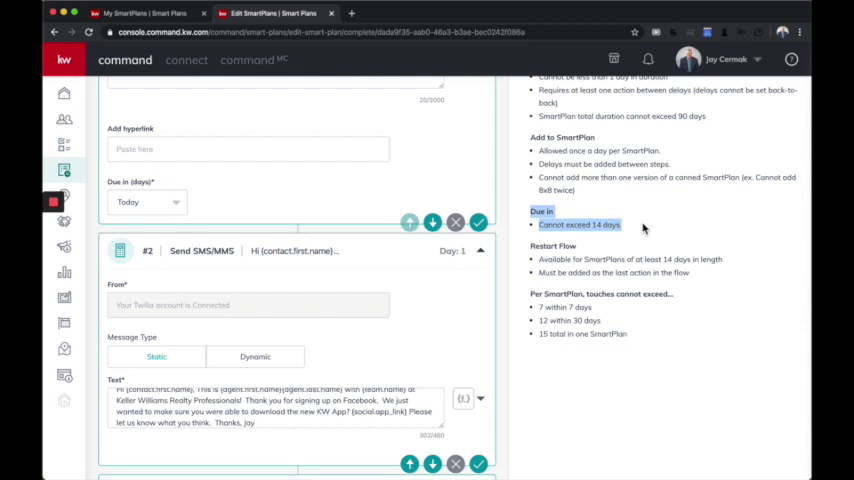
click(640, 228)
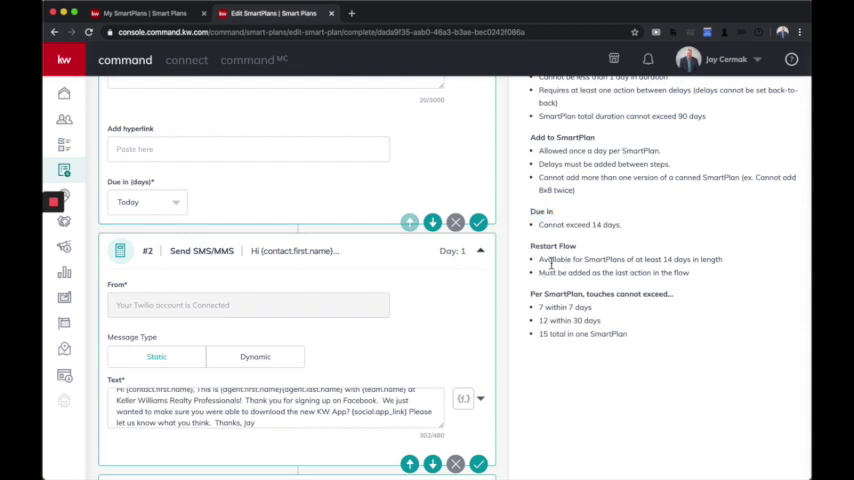
drag(539, 259, 722, 262)
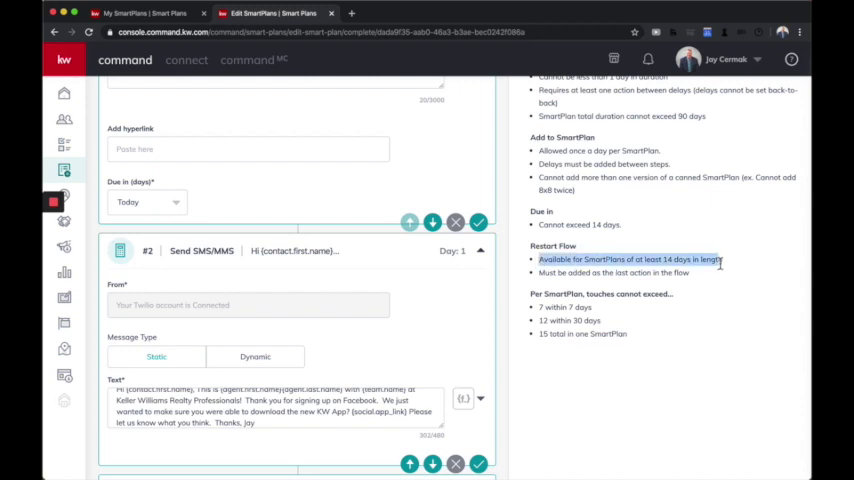
click(708, 273)
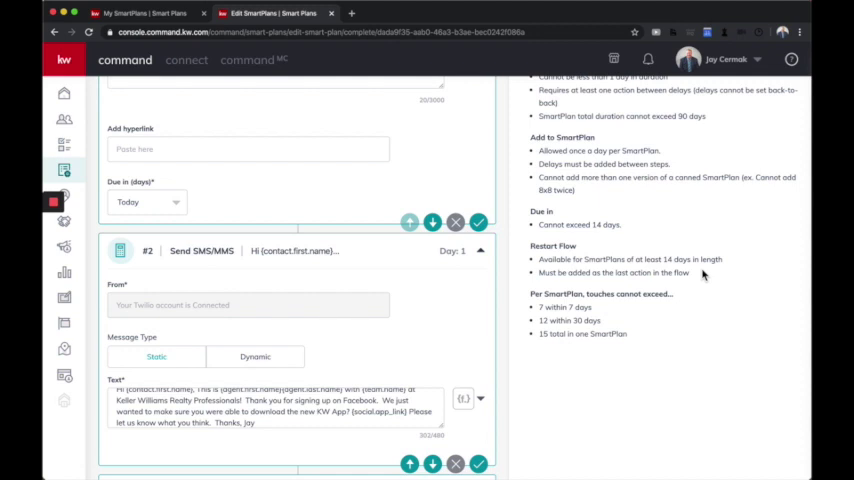
scroll(703, 274, down, 1)
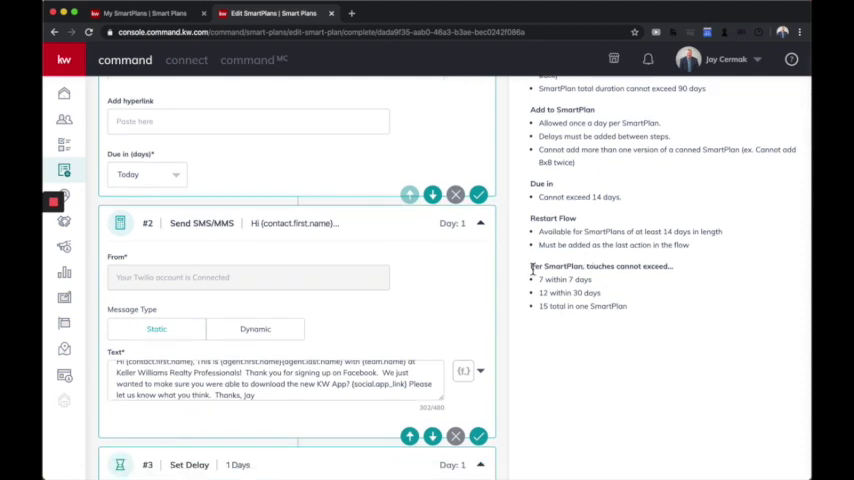
drag(530, 267, 689, 270)
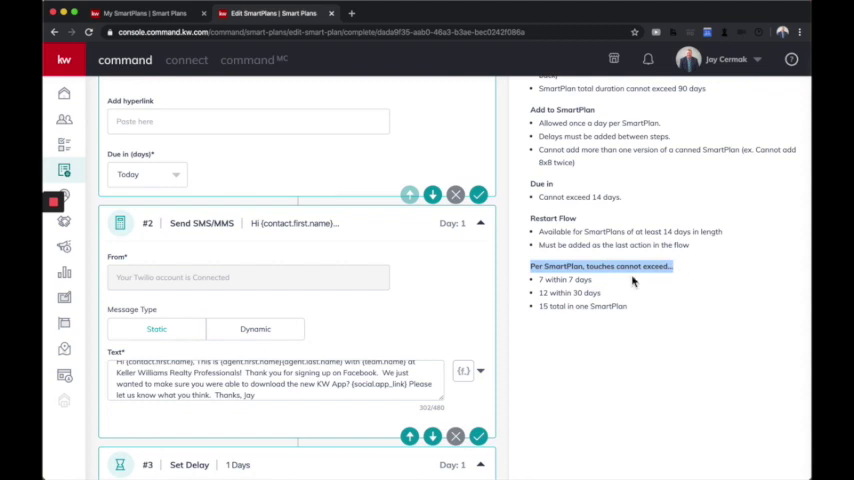
drag(593, 279, 538, 280)
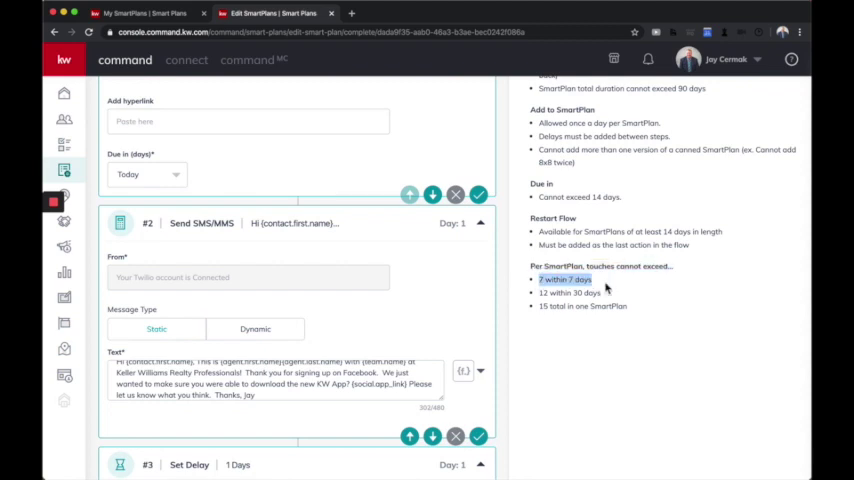
mouse_move(602, 293)
mouse_down()
mouse_move(541, 294)
mouse_move(632, 314)
mouse_up()
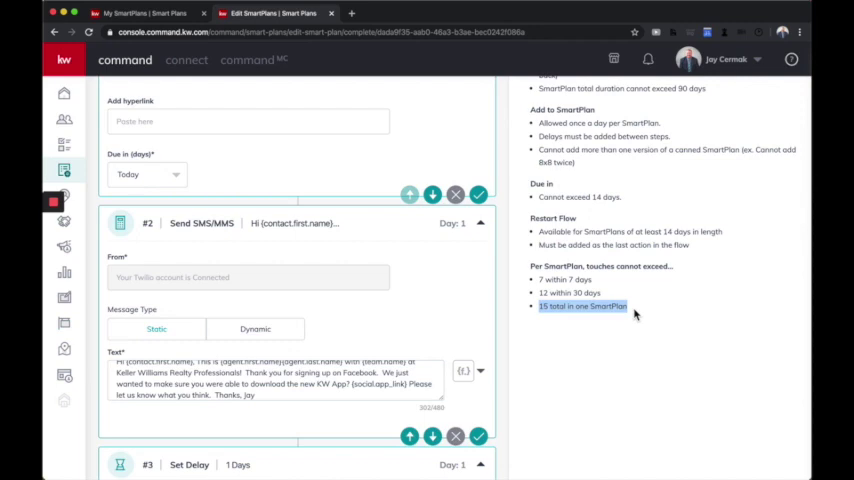
scroll(634, 314, up, 8)
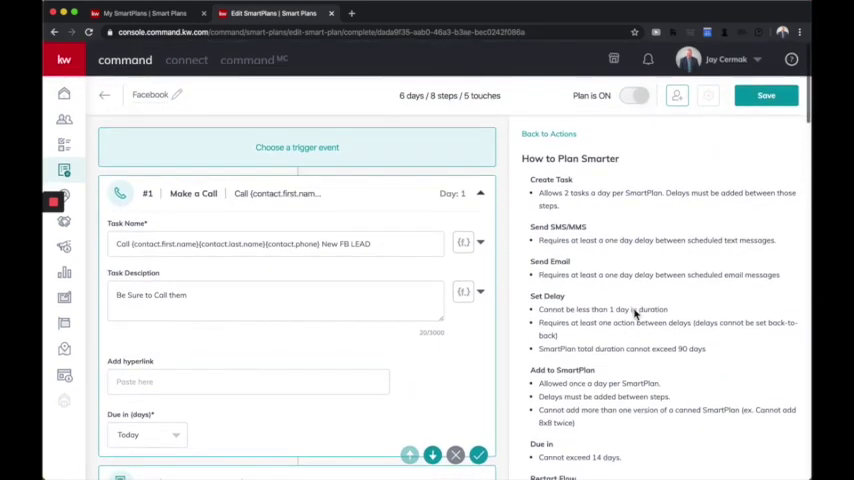
Return to the next-step actions grid and review step #1's call task name unchanged
click(565, 134)
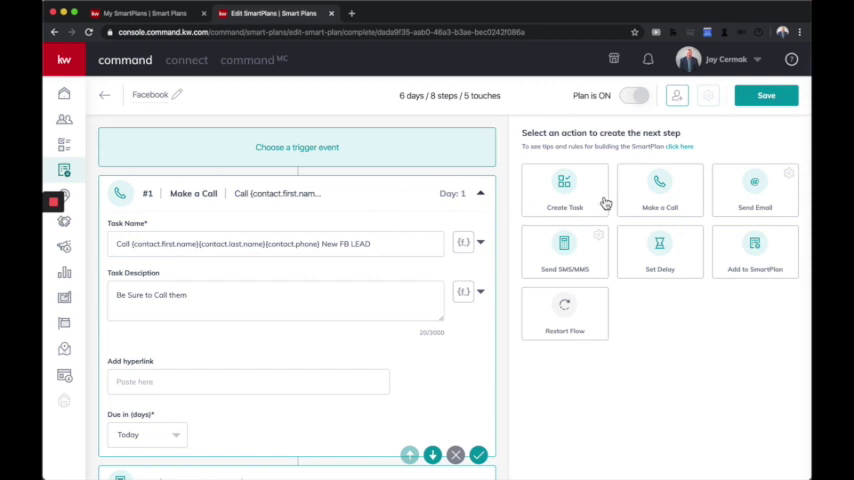
scroll(463, 250, down, 3)
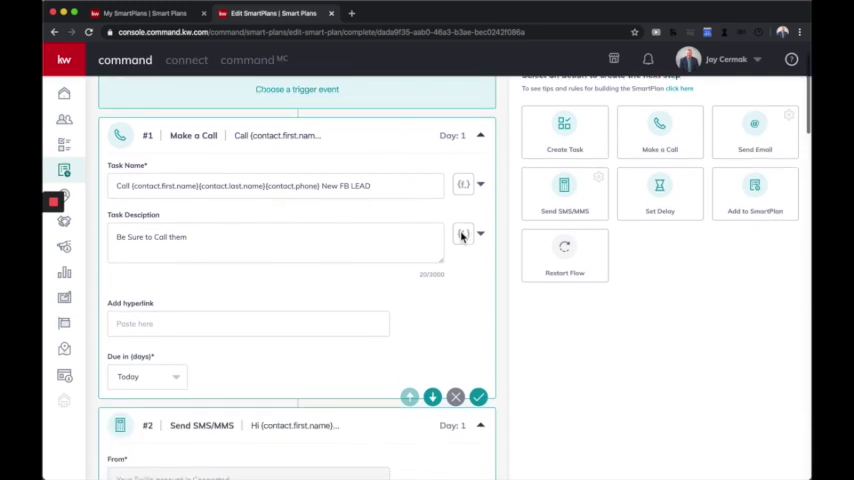
scroll(463, 237, down, 1)
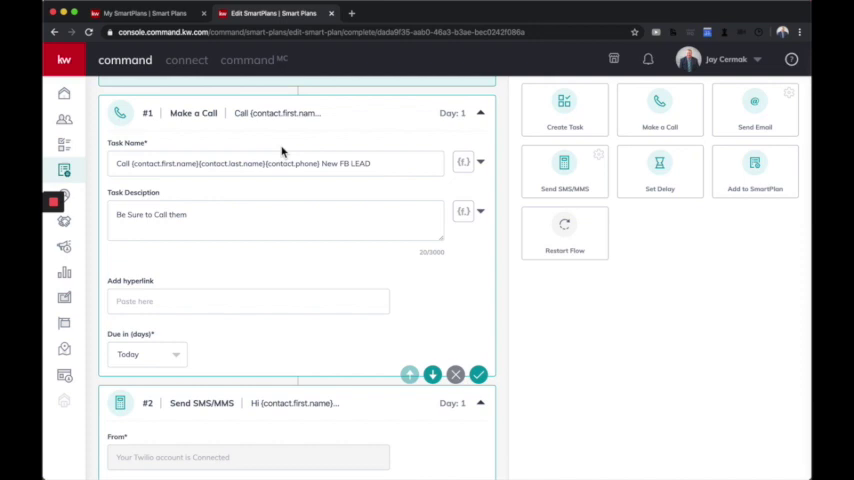
double_click(122, 163)
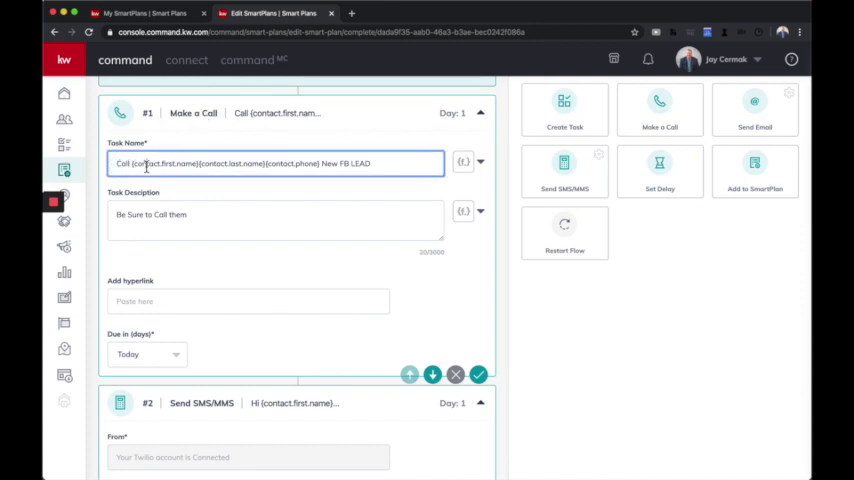
click(146, 164)
click(146, 164)
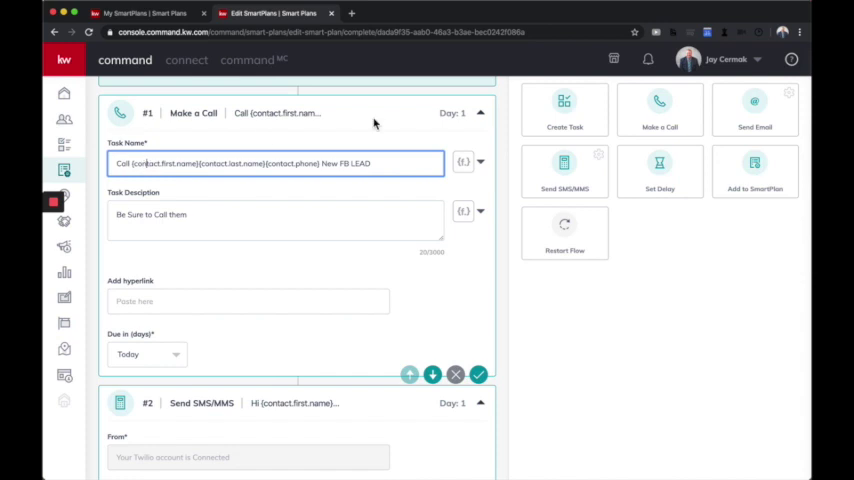
Inspect the contact merge-field list and the Due in (days) choices, keeping the call due Today
click(481, 163)
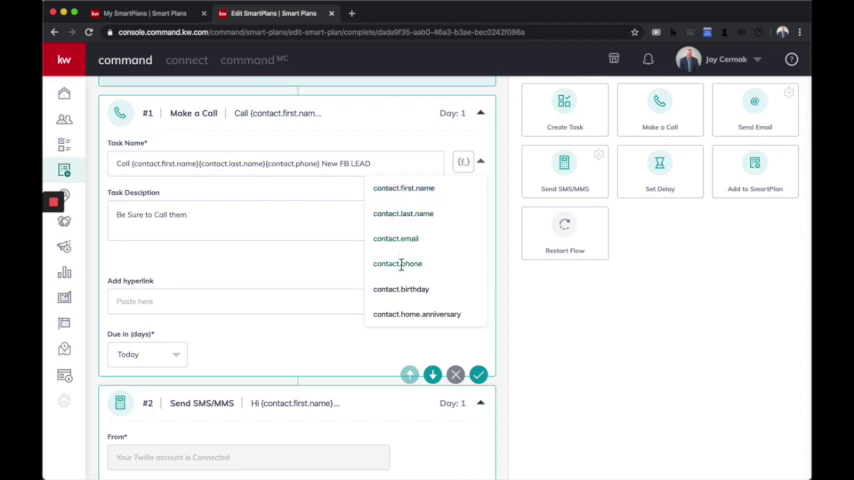
click(387, 162)
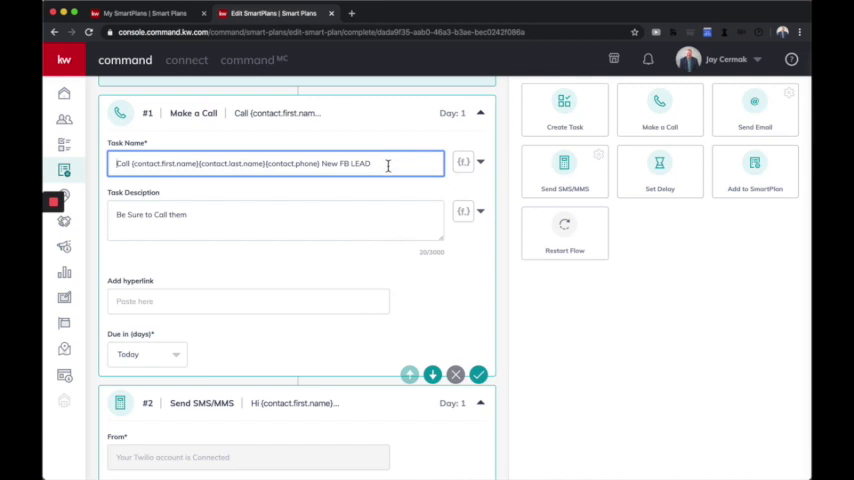
click(198, 214)
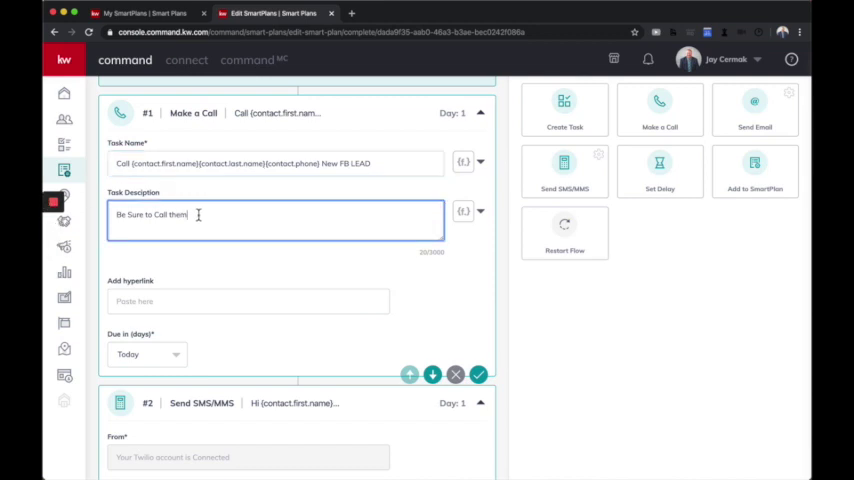
scroll(198, 250, down, 2)
click(176, 306)
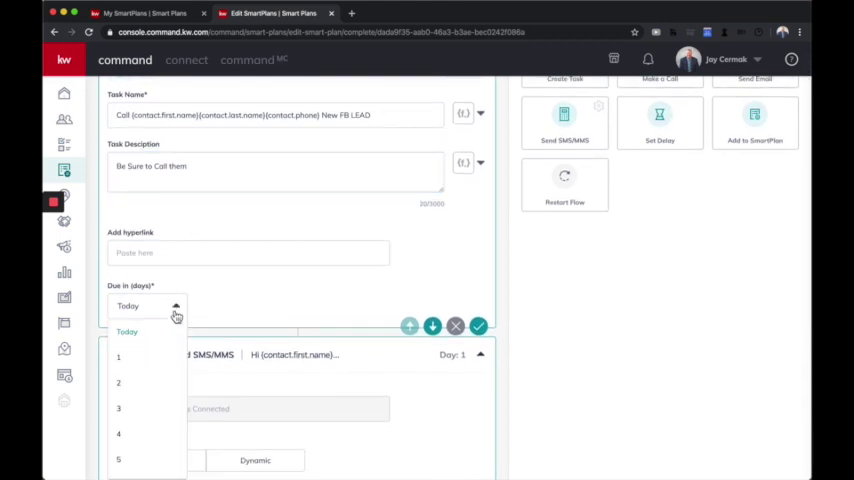
click(240, 307)
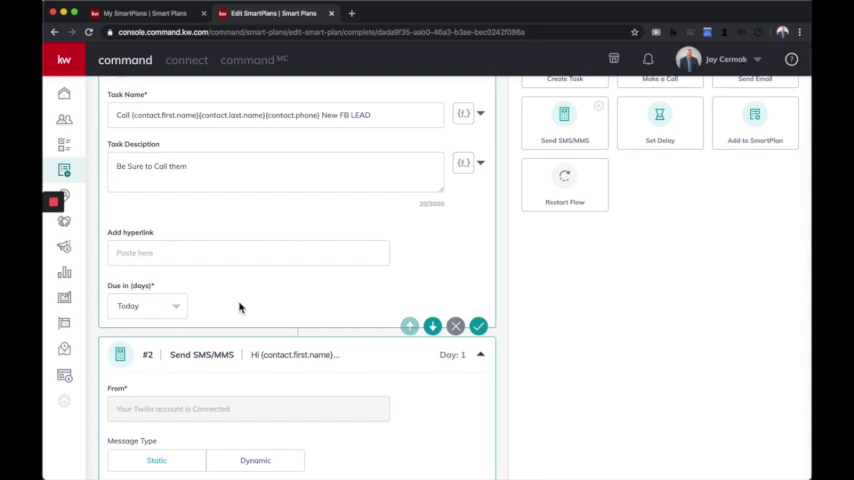
scroll(240, 307, up, 2)
scroll(400, 300, down, 5)
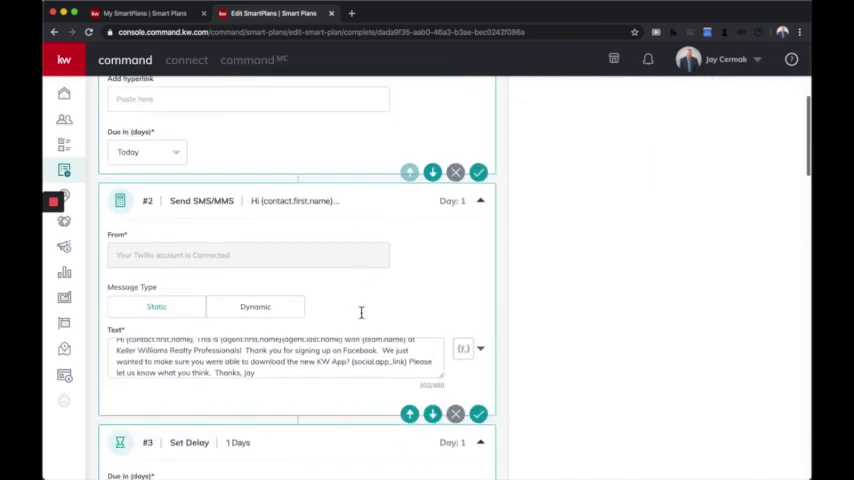
scroll(361, 313, down, 3)
scroll(361, 313, up, 1)
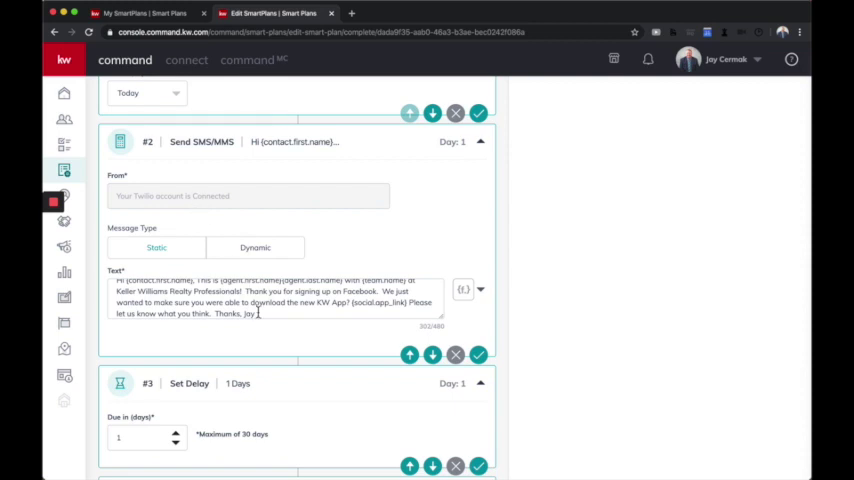
scroll(258, 314, up, 1)
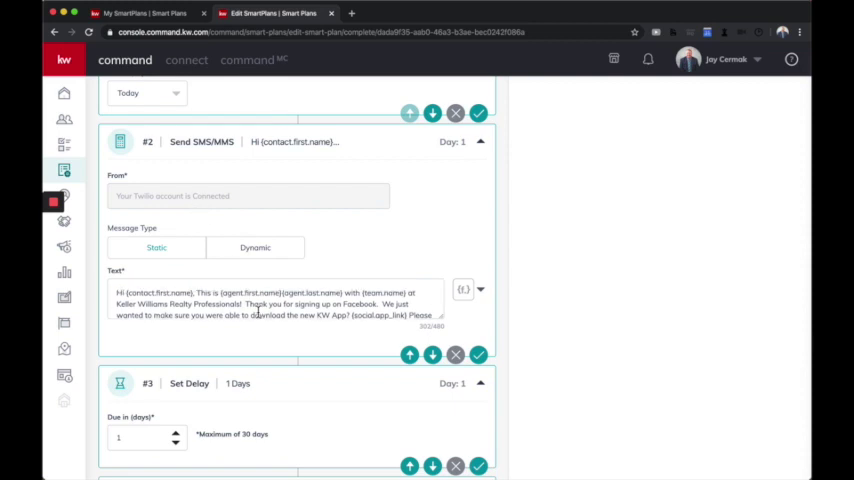
scroll(258, 314, down, 1)
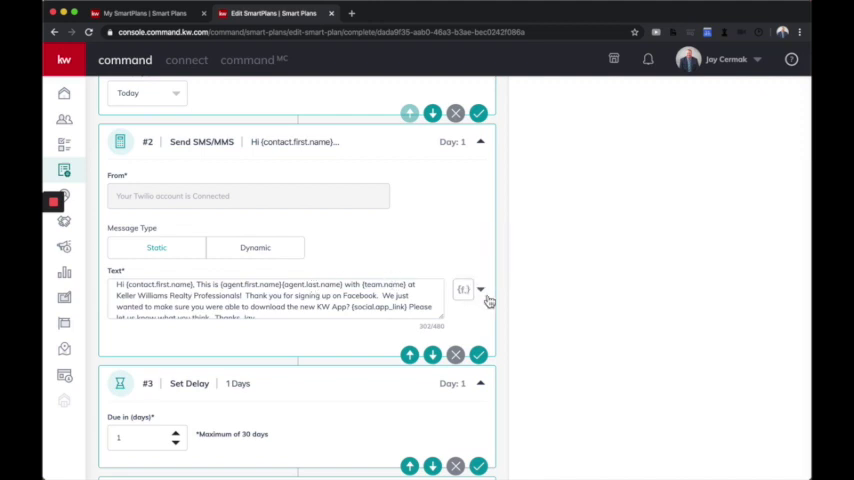
click(480, 289)
scroll(451, 243, down, 1)
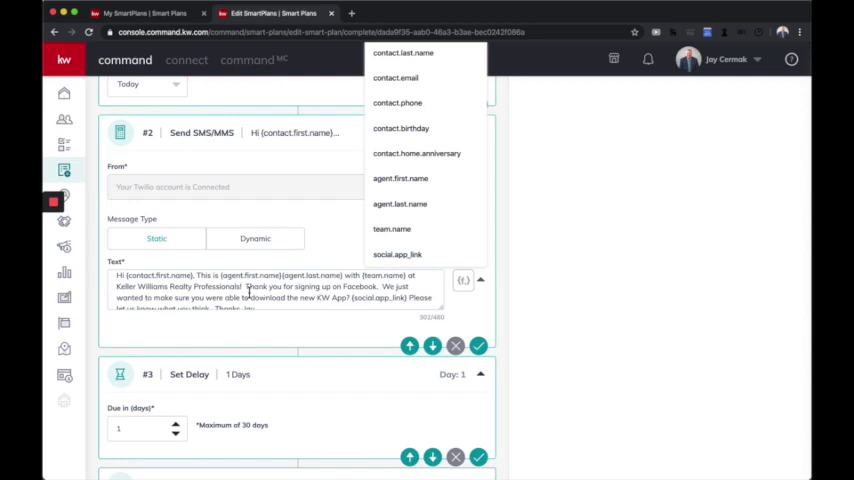
scroll(290, 290, down, 1)
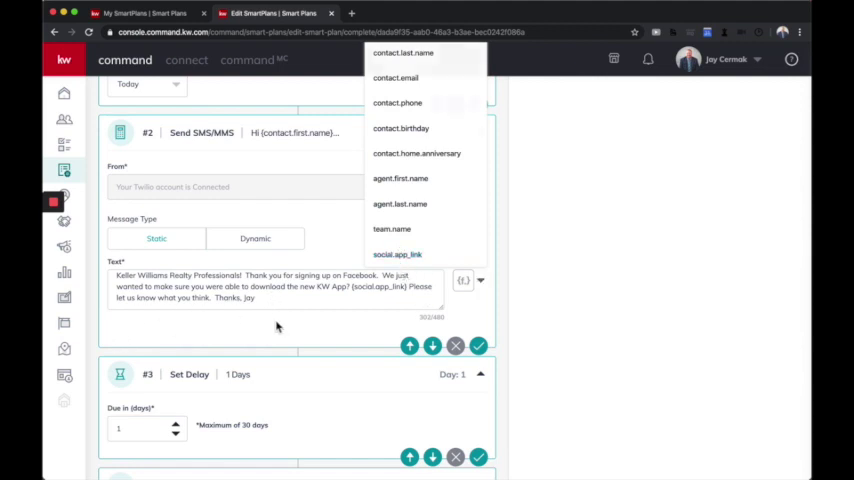
click(278, 326)
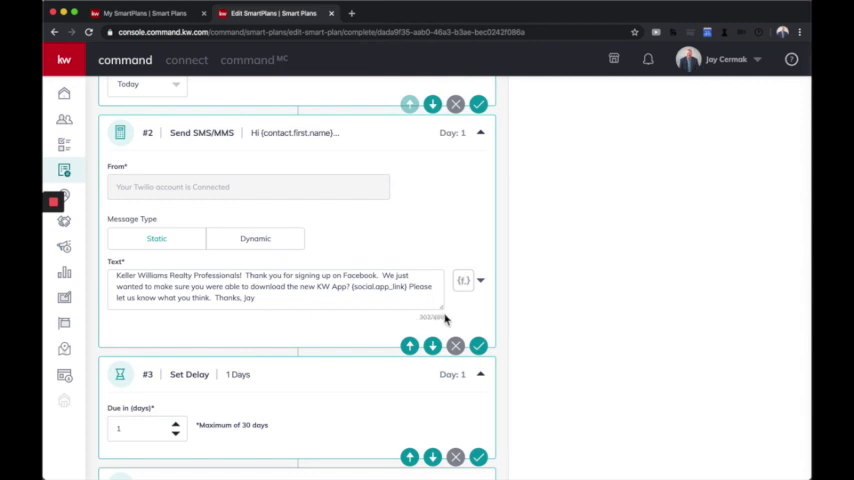
drag(446, 317, 432, 318)
click(376, 326)
scroll(376, 326, down, 1)
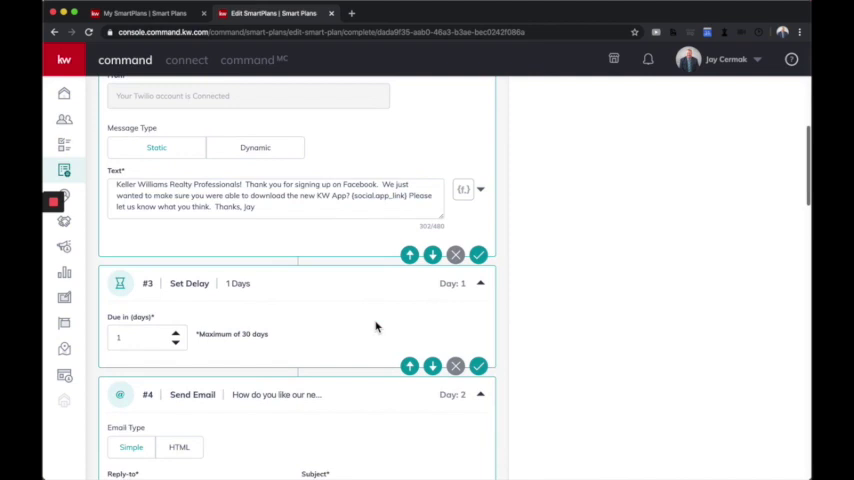
scroll(376, 326, down, 1)
scroll(472, 266, down, 4)
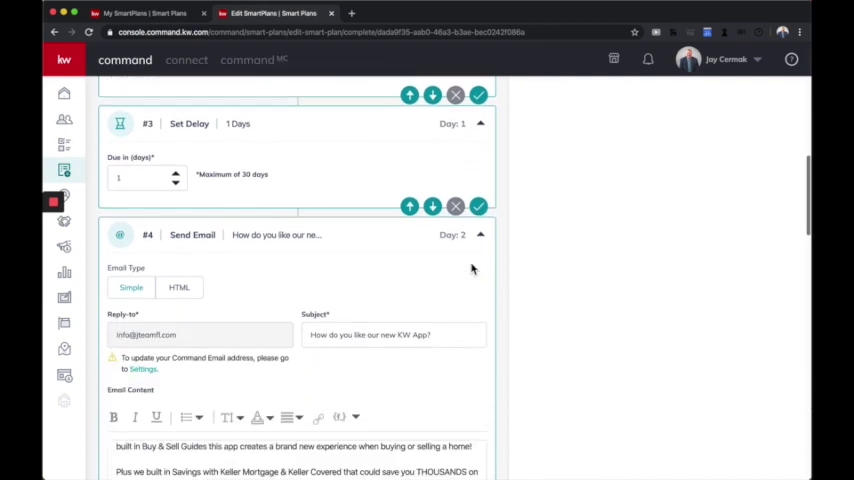
scroll(460, 264, down, 1)
scroll(452, 261, down, 1)
scroll(452, 261, down, 1)
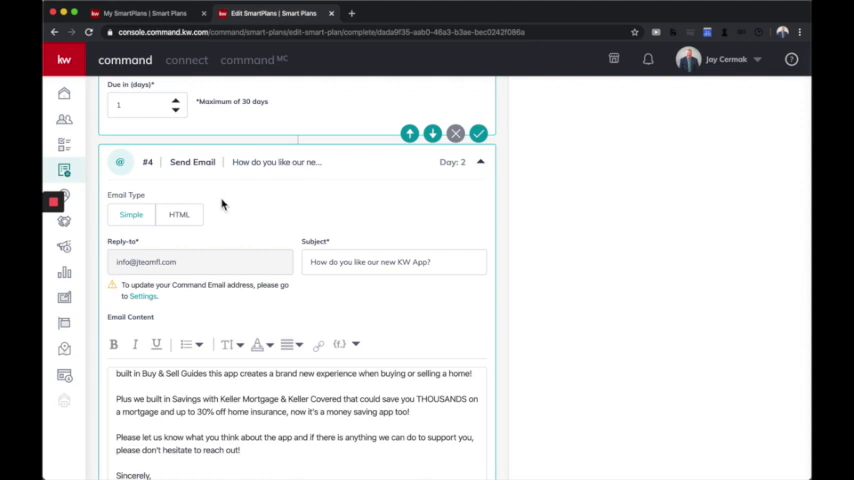
scroll(220, 200, down, 2)
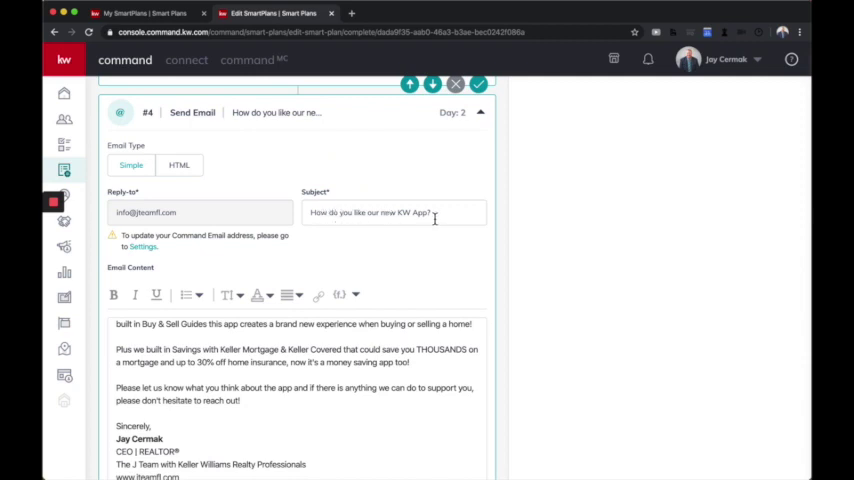
scroll(435, 219, down, 2)
scroll(340, 290, up, 3)
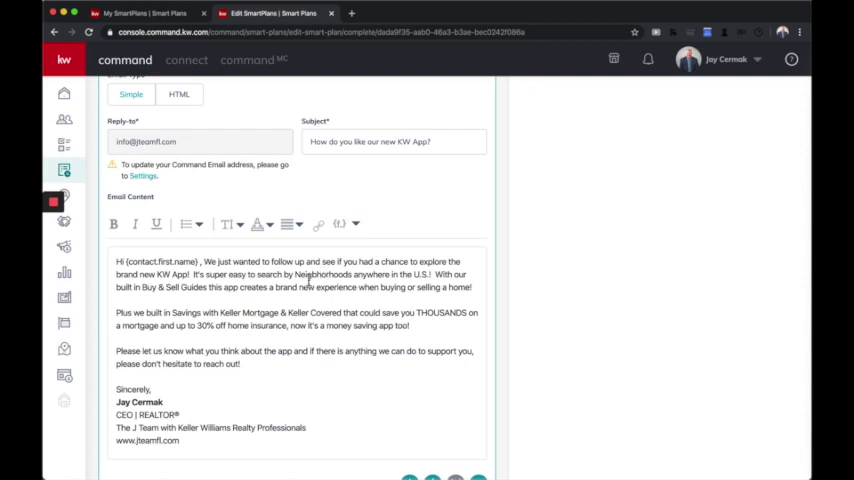
scroll(324, 274, down, 1)
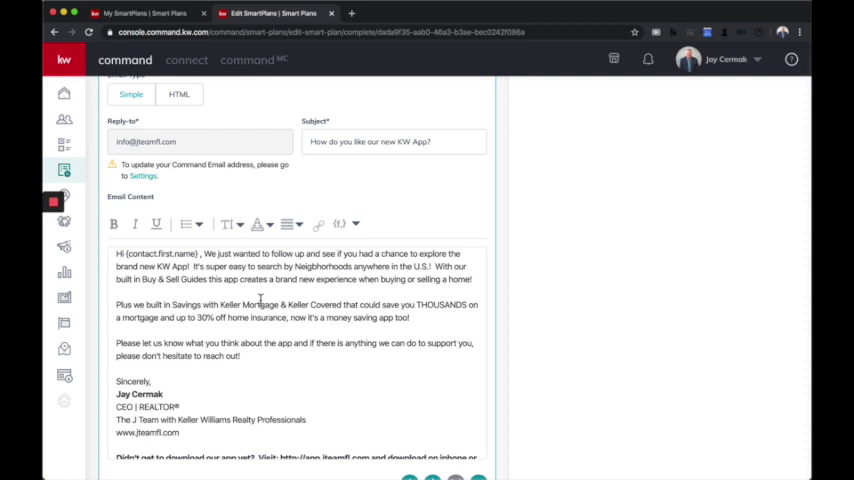
scroll(260, 303, down, 2)
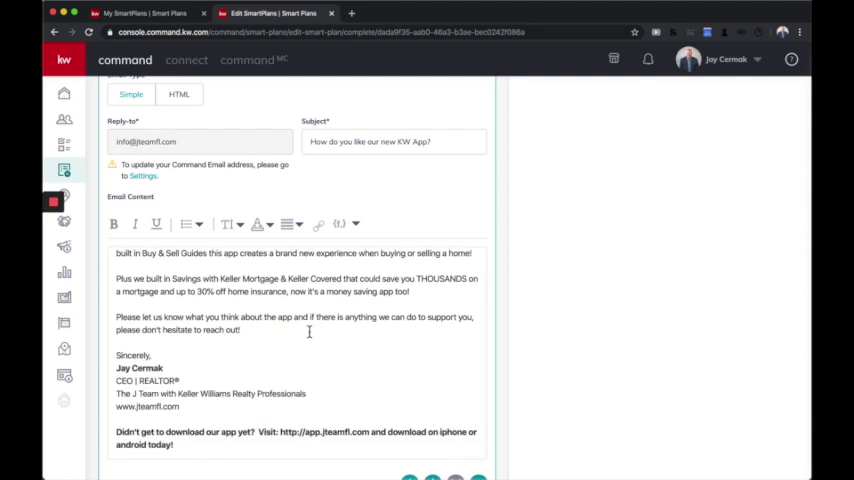
scroll(309, 333, down, 2)
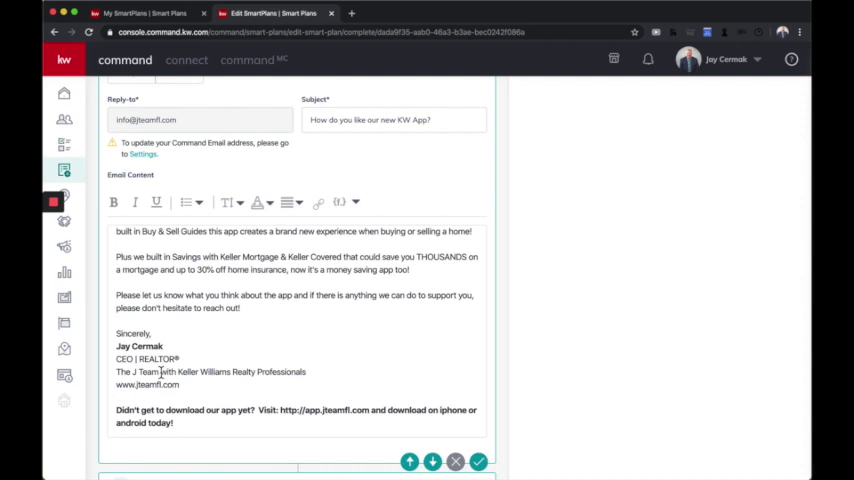
scroll(192, 385, down, 2)
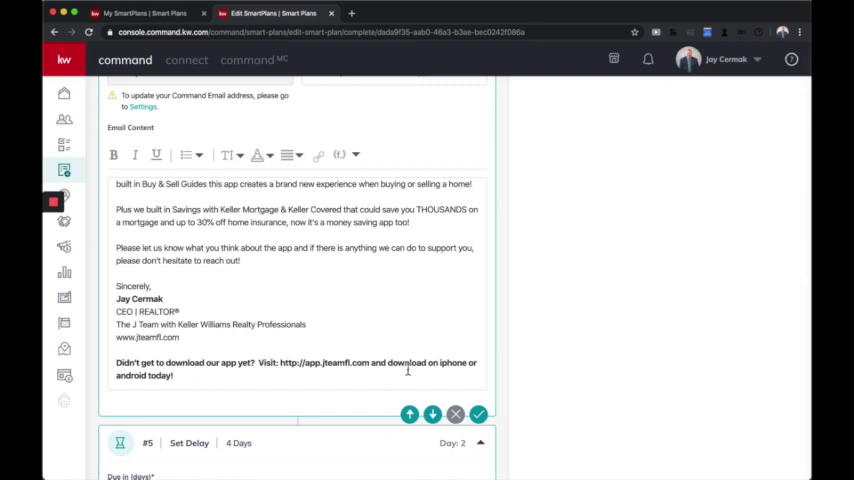
scroll(408, 372, down, 1)
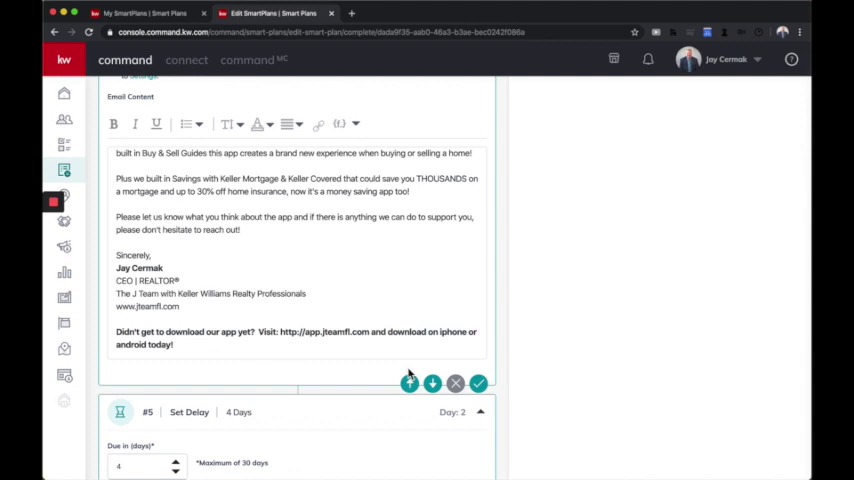
drag(280, 331, 352, 334)
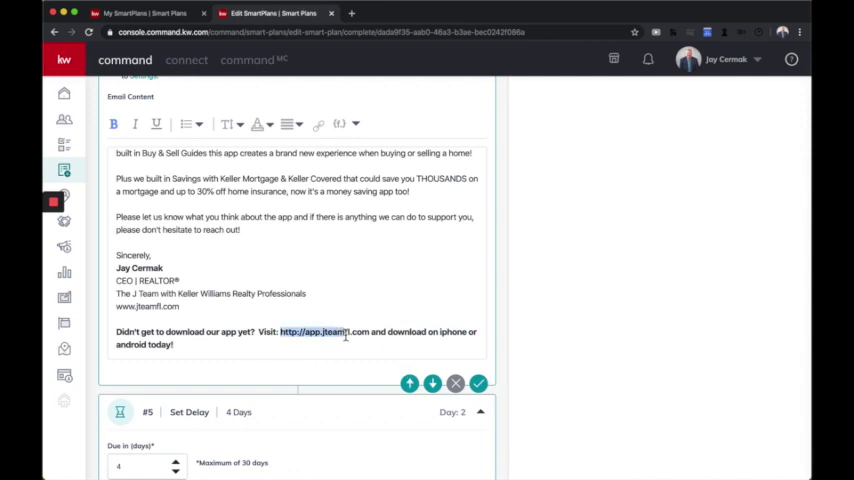
click(357, 124)
scroll(343, 253, down, 5)
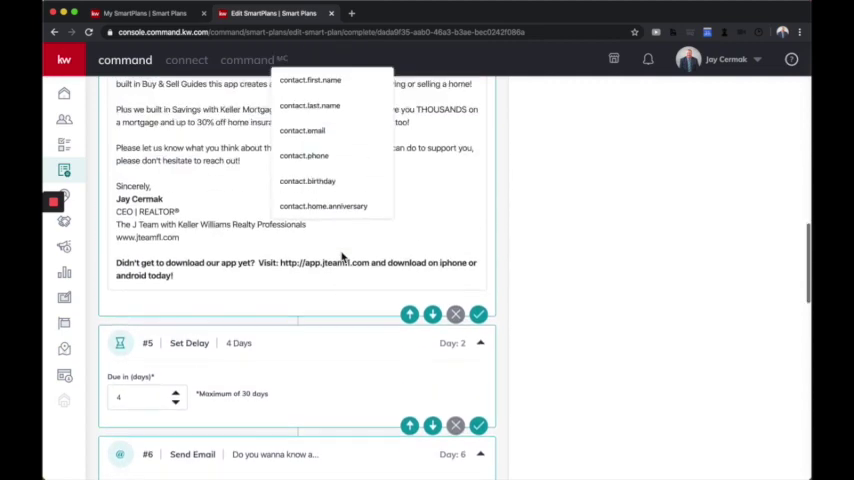
scroll(343, 253, up, 3)
scroll(390, 235, up, 2)
click(430, 262)
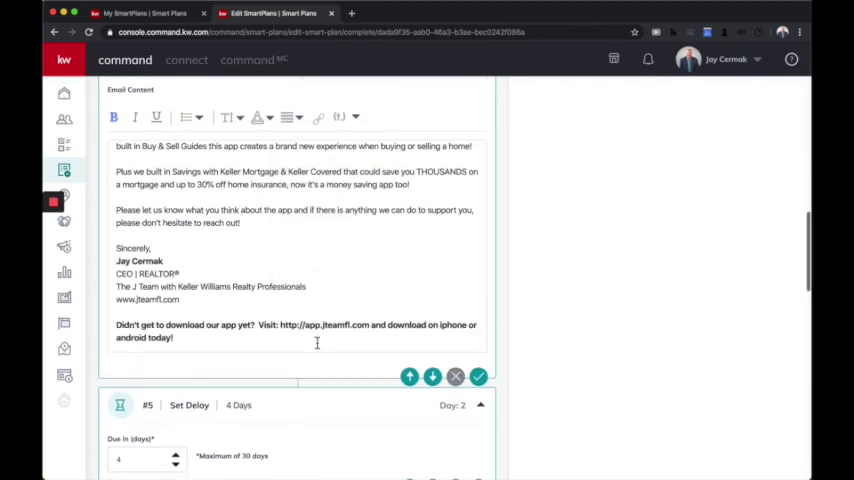
scroll(480, 380, down, 4)
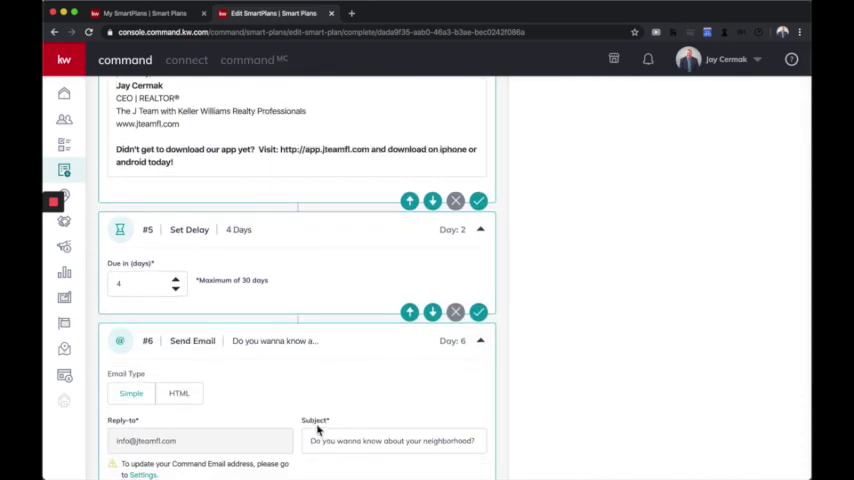
scroll(318, 420, down, 3)
scroll(318, 428, down, 2)
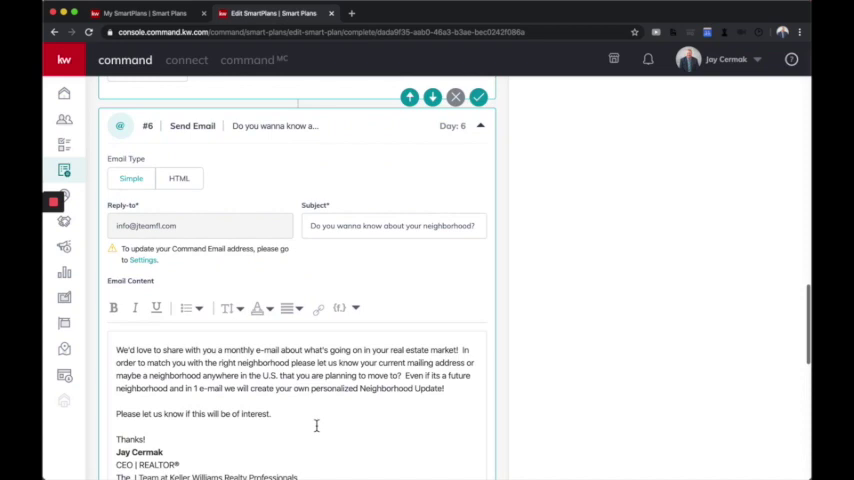
scroll(318, 428, down, 1)
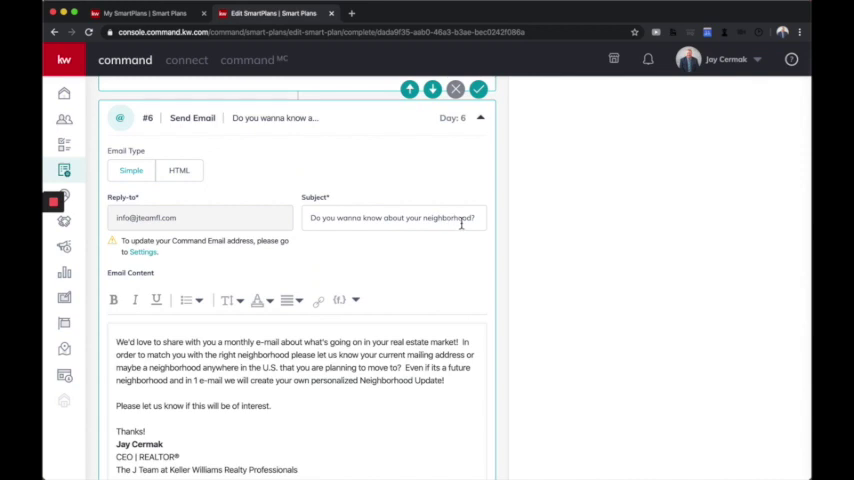
scroll(385, 300, down, 3)
scroll(383, 291, up, 3)
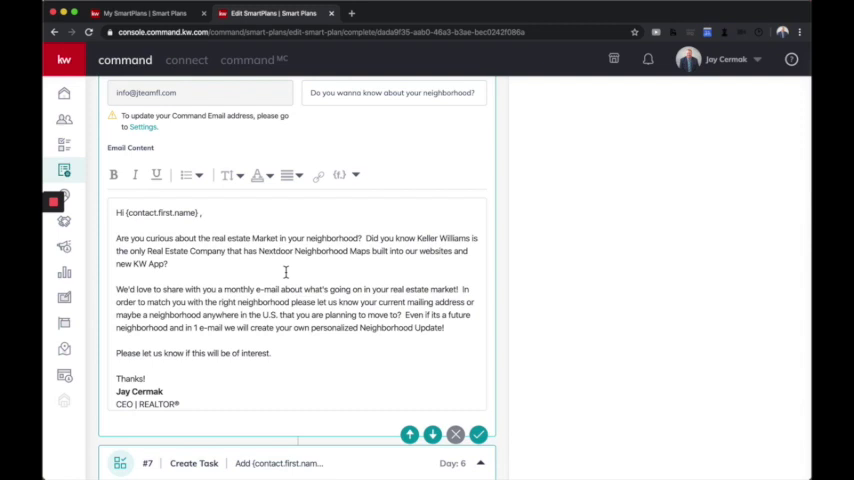
Select and release the neighborhood email's greeting line with the first-name field
drag(213, 213, 110, 212)
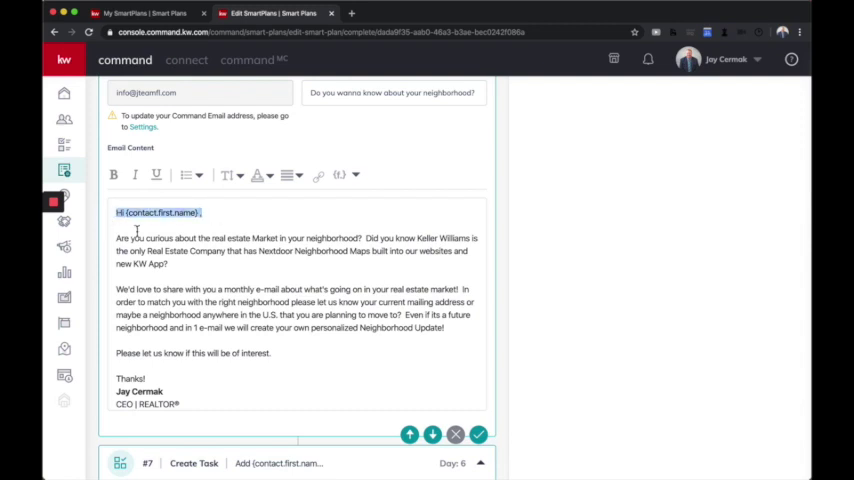
click(190, 262)
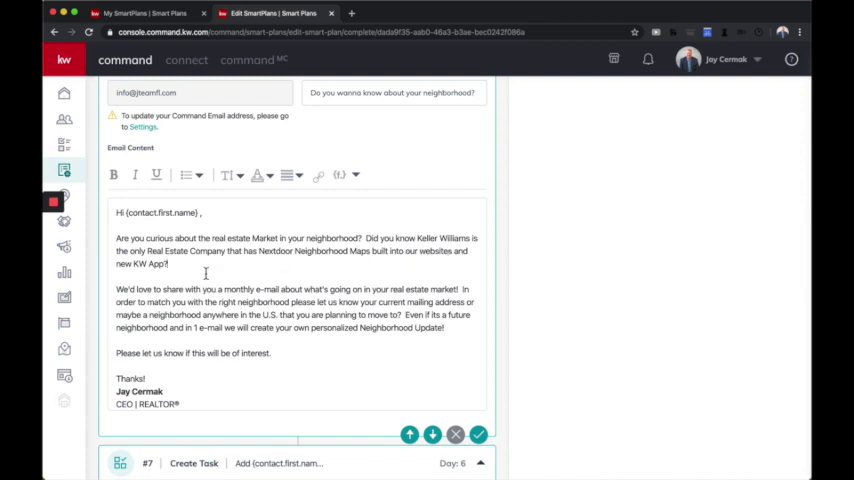
scroll(205, 274, down, 3)
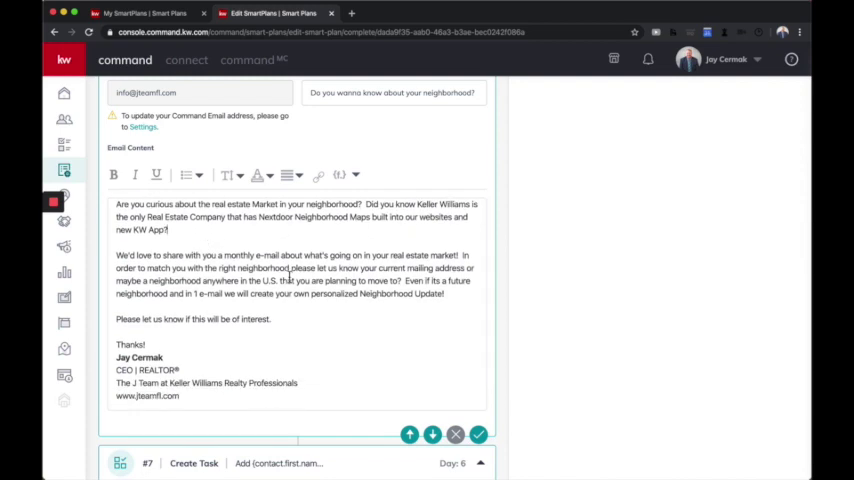
scroll(289, 280, down, 2)
scroll(289, 280, up, 1)
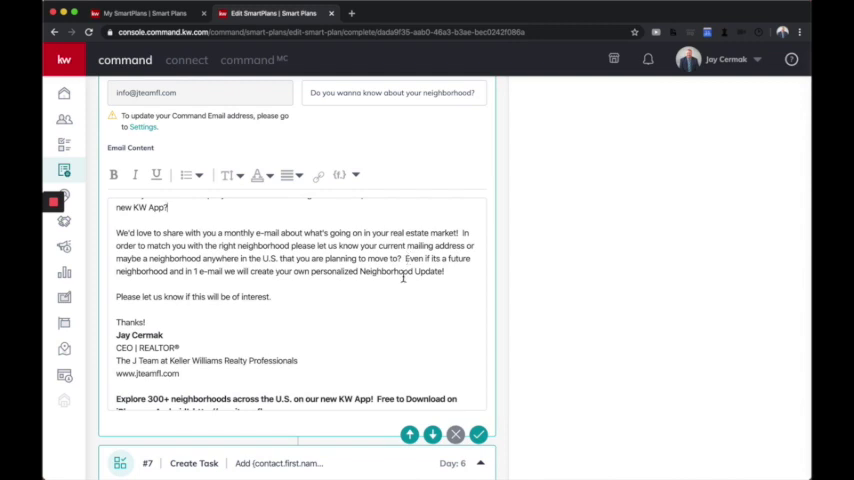
scroll(406, 270, down, 1)
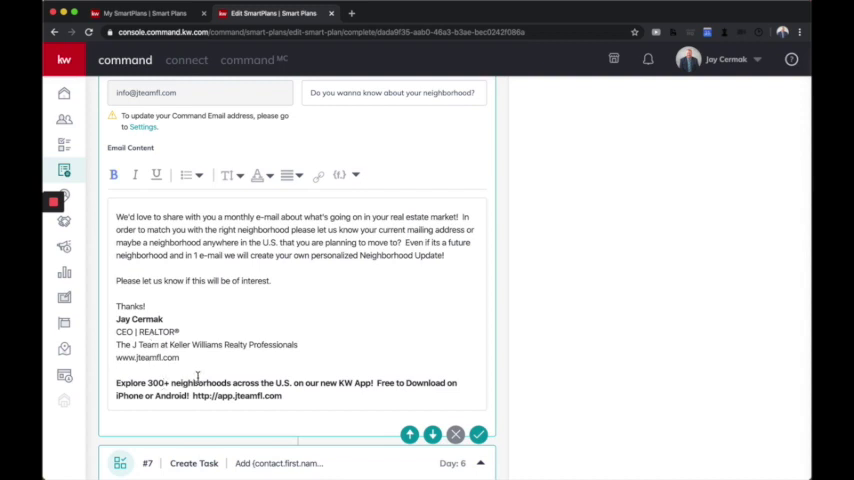
text(,000)
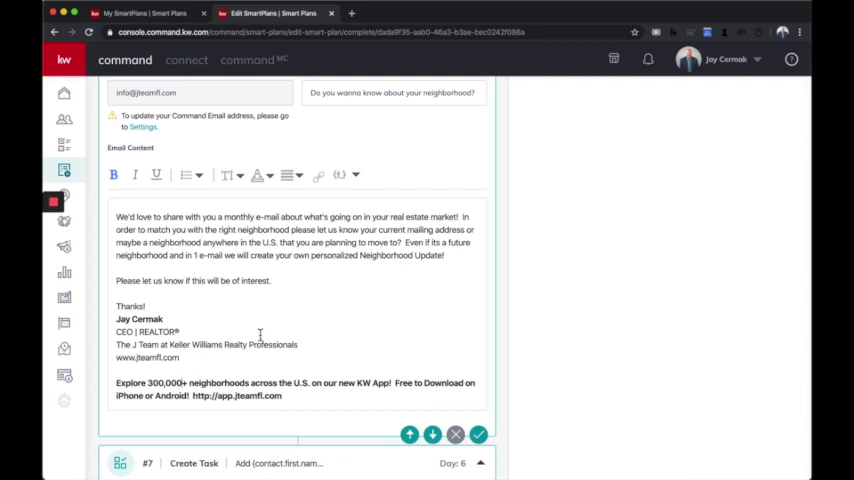
scroll(260, 333, up, 3)
scroll(260, 333, up, 3)
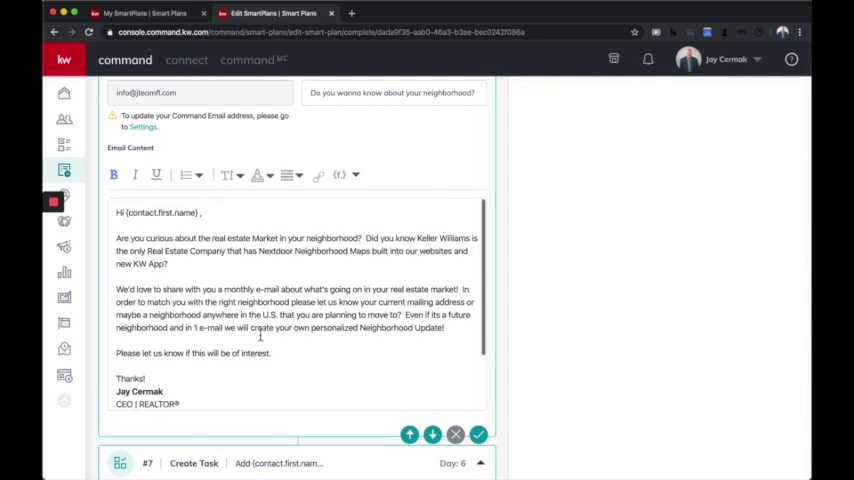
scroll(260, 335, up, 5)
scroll(262, 340, up, 3)
scroll(262, 340, up, 3)
scroll(262, 340, up, 2)
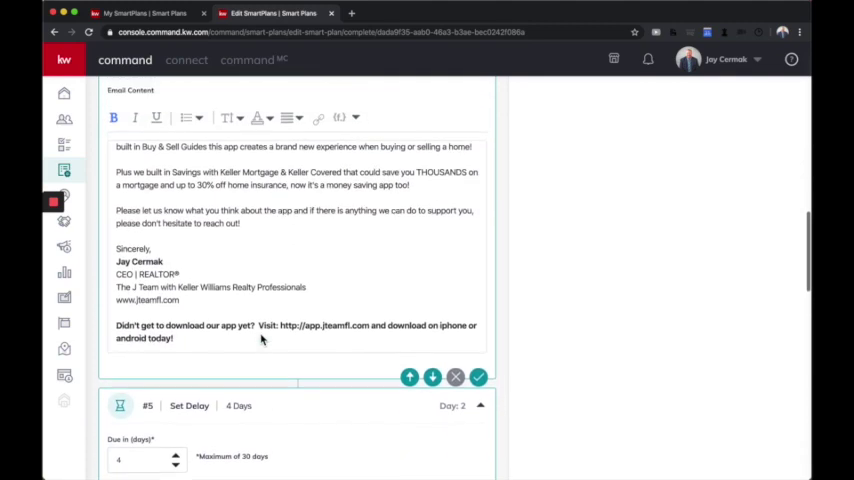
scroll(262, 340, up, 2)
scroll(260, 336, down, 3)
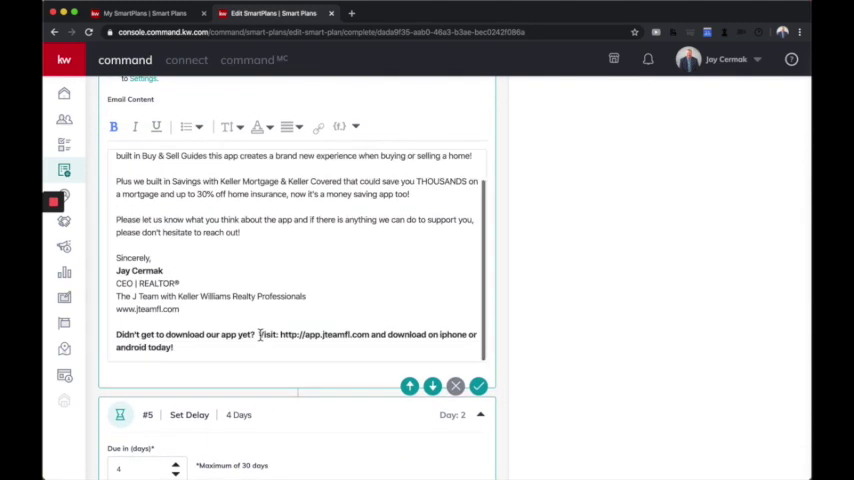
scroll(260, 336, down, 8)
scroll(252, 416, down, 4)
scroll(252, 416, down, 4)
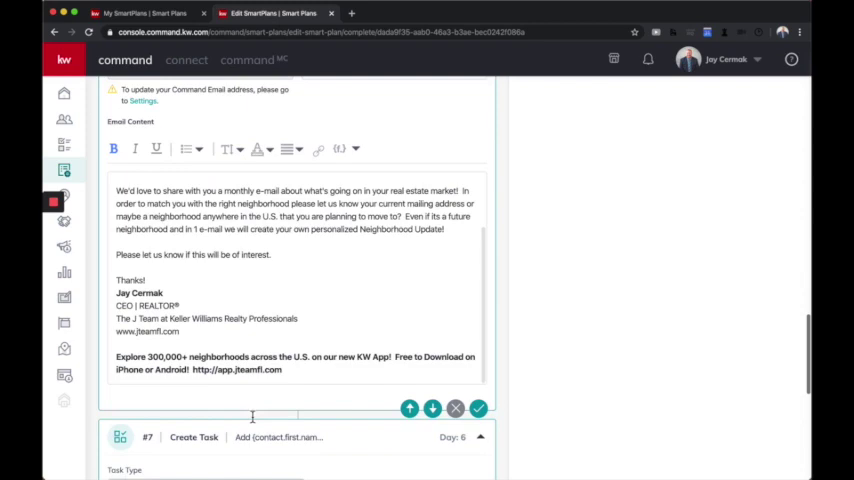
scroll(252, 416, down, 3)
scroll(252, 416, down, 3)
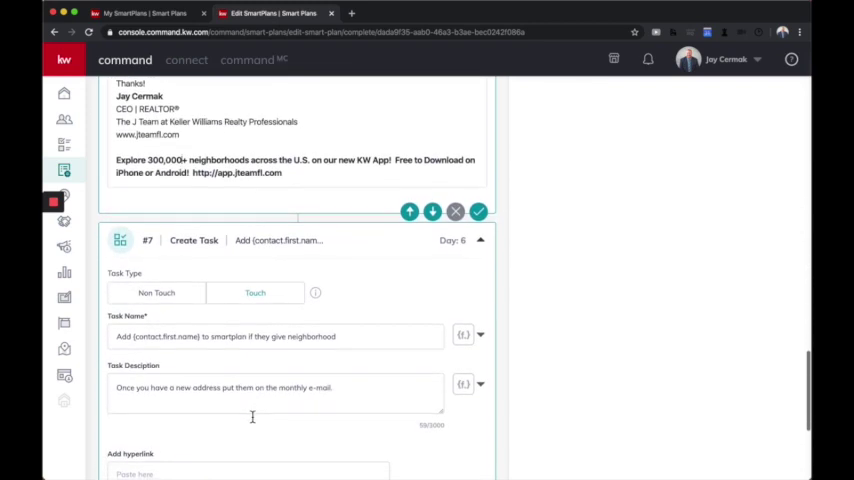
scroll(252, 416, down, 2)
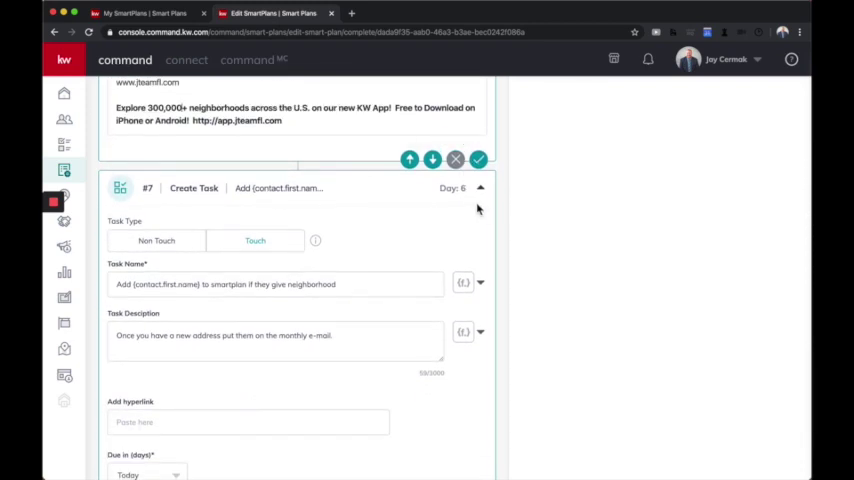
scroll(478, 210, down, 1)
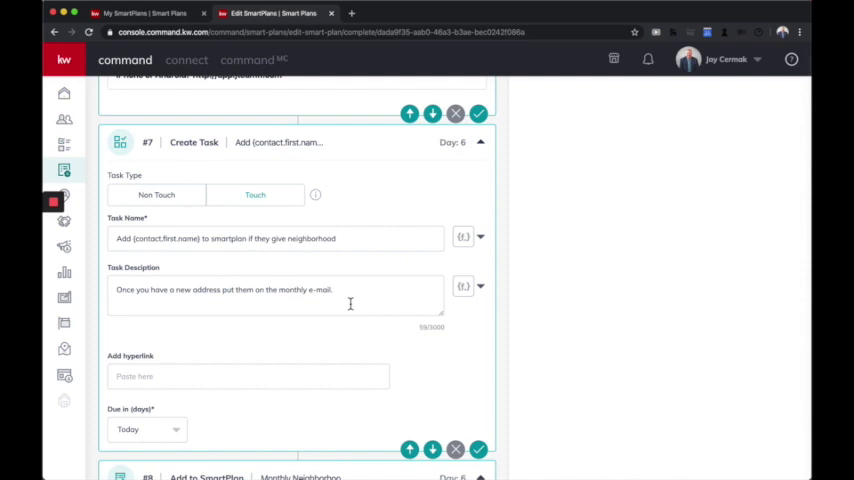
scroll(350, 303, down, 2)
scroll(350, 303, down, 2)
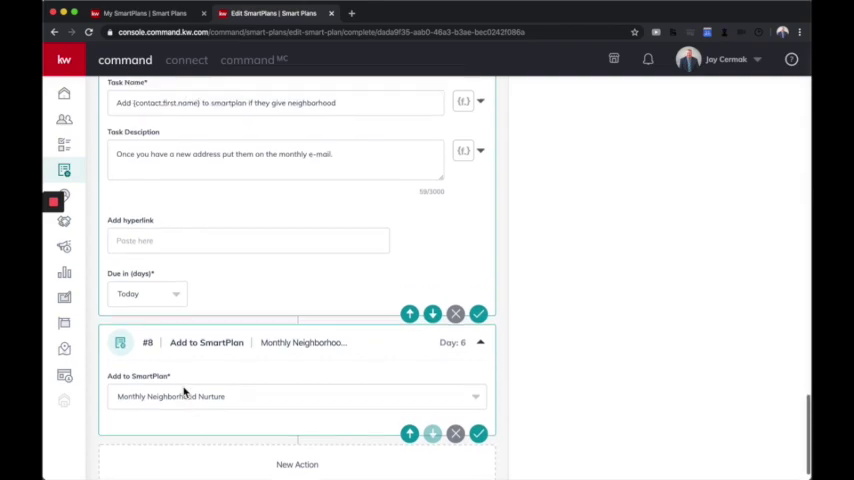
scroll(184, 391, up, 5)
scroll(184, 391, up, 5)
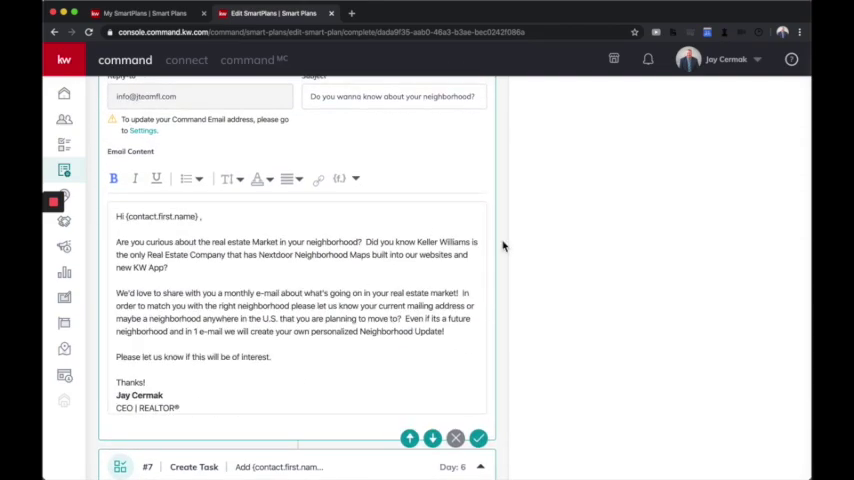
scroll(500, 240, up, 5)
scroll(500, 240, up, 5)
scroll(500, 240, up, 5)
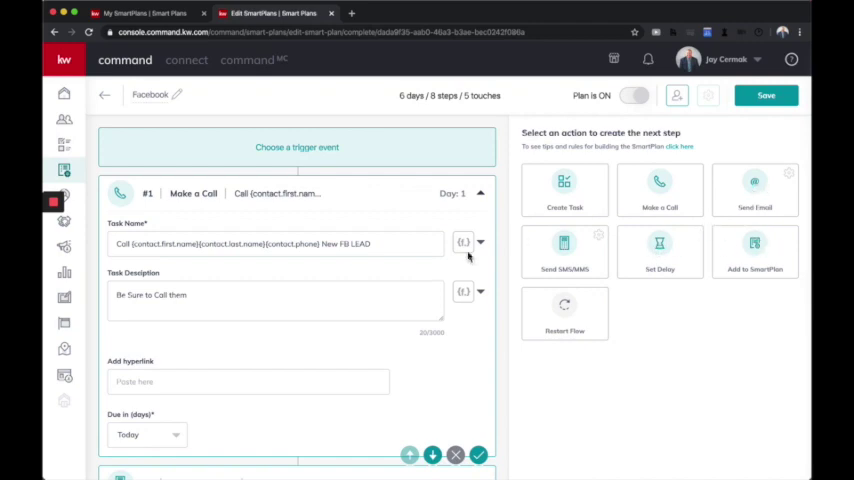
scroll(362, 318, down, 10)
scroll(364, 322, down, 3)
scroll(364, 322, down, 1)
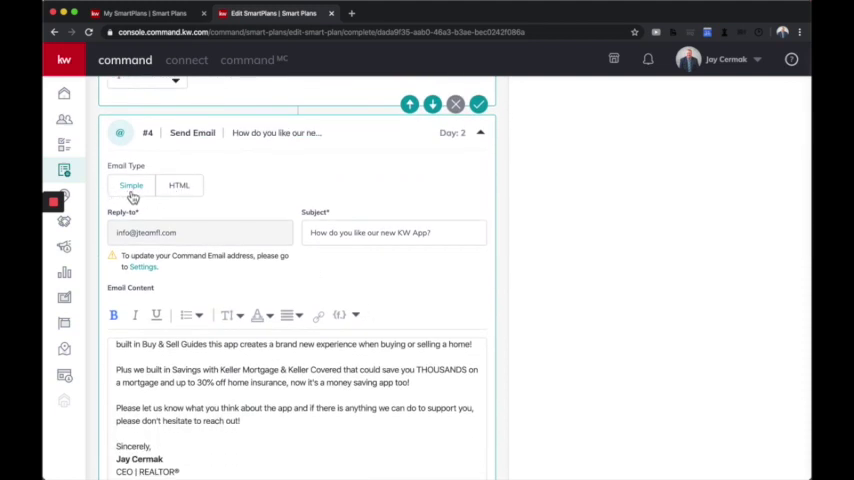
Set step #4's email type to HTML instead of Simple
click(177, 188)
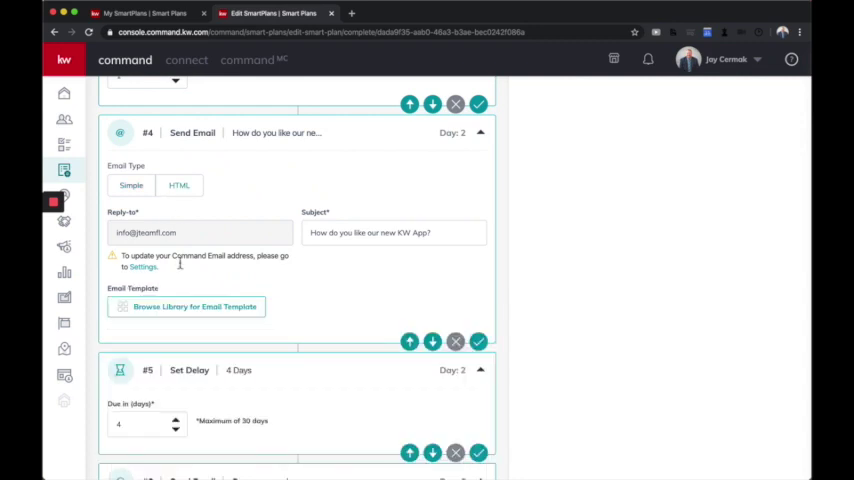
Preview the Work With Me - Seller, Work With Me - Buyer and Home Anniversary templates from the email library
click(190, 308)
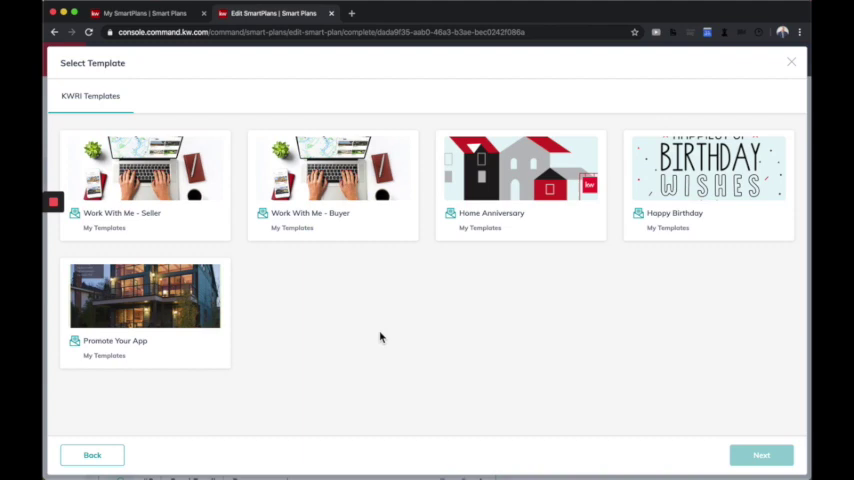
mouse_move(145, 170)
click(212, 152)
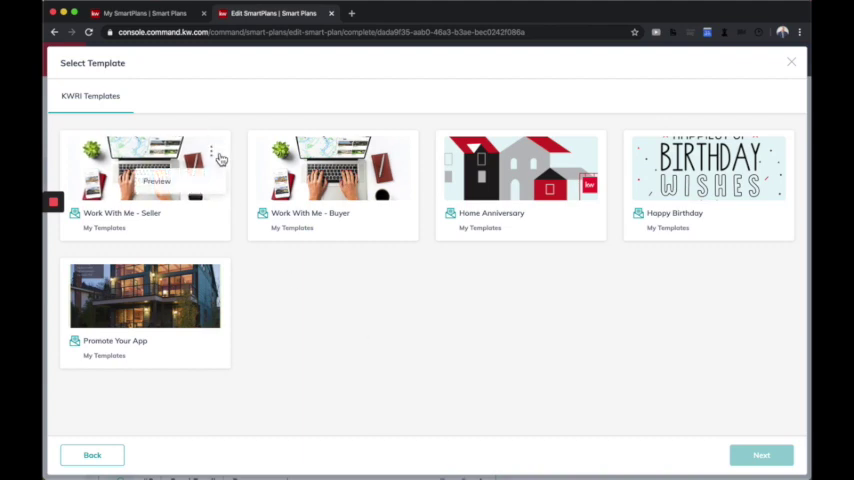
click(157, 181)
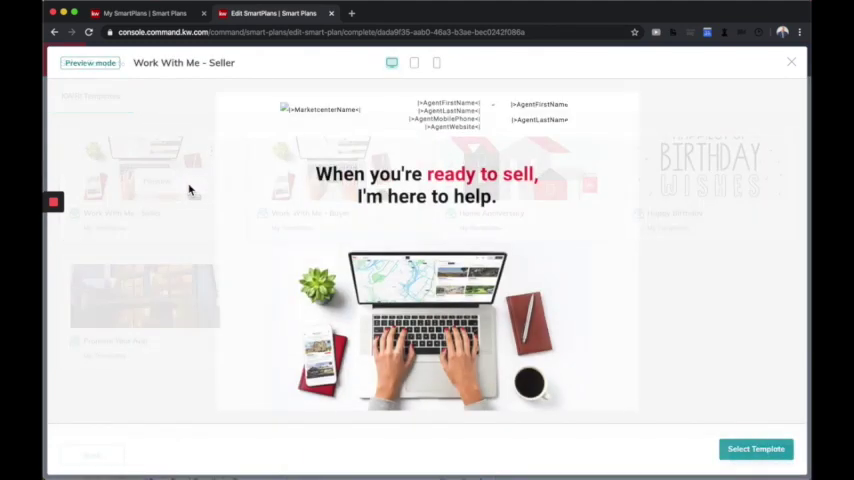
scroll(436, 256, down, 3)
scroll(436, 256, down, 3)
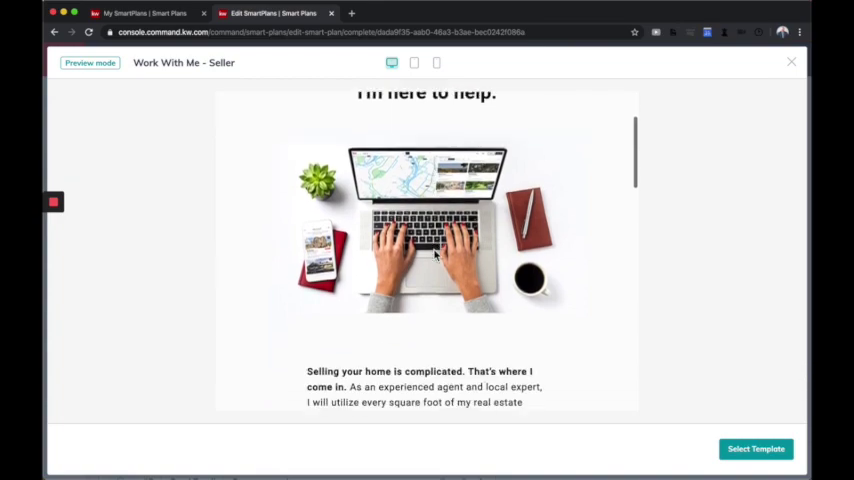
scroll(436, 256, down, 3)
scroll(436, 256, down, 3)
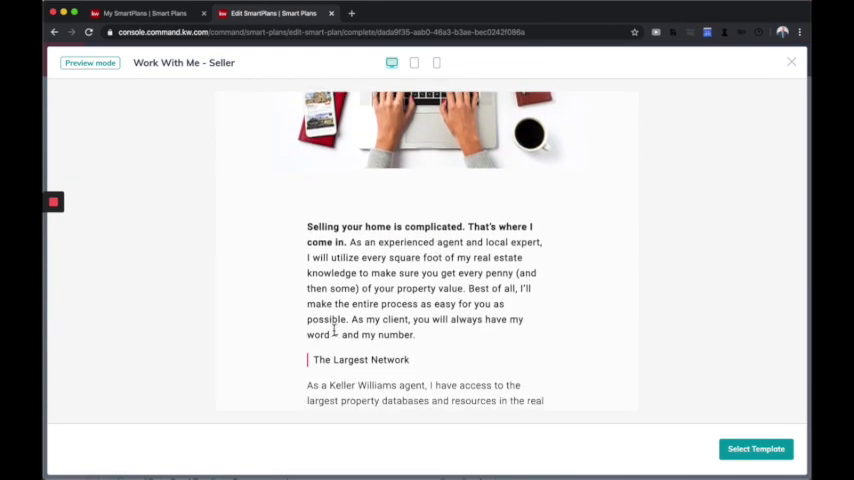
scroll(336, 330, down, 5)
scroll(336, 335, down, 5)
scroll(336, 335, down, 3)
scroll(336, 335, down, 3)
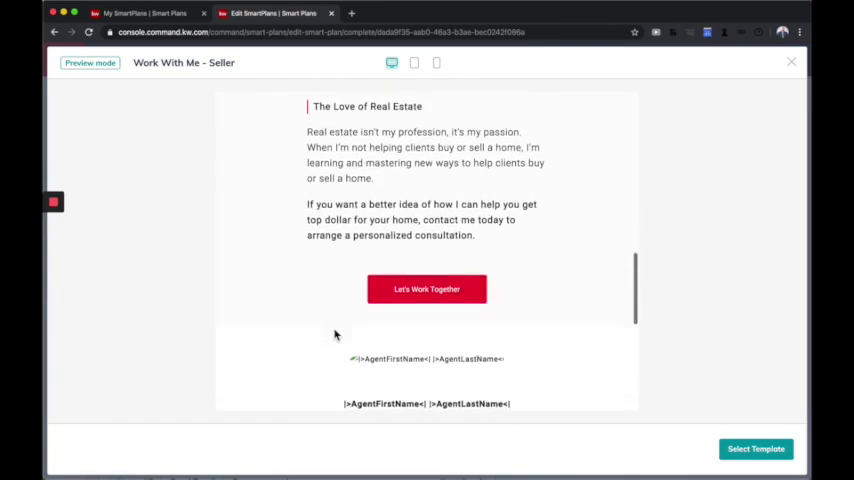
scroll(336, 335, down, 3)
scroll(336, 335, down, 3)
scroll(336, 335, up, 5)
scroll(336, 330, up, 5)
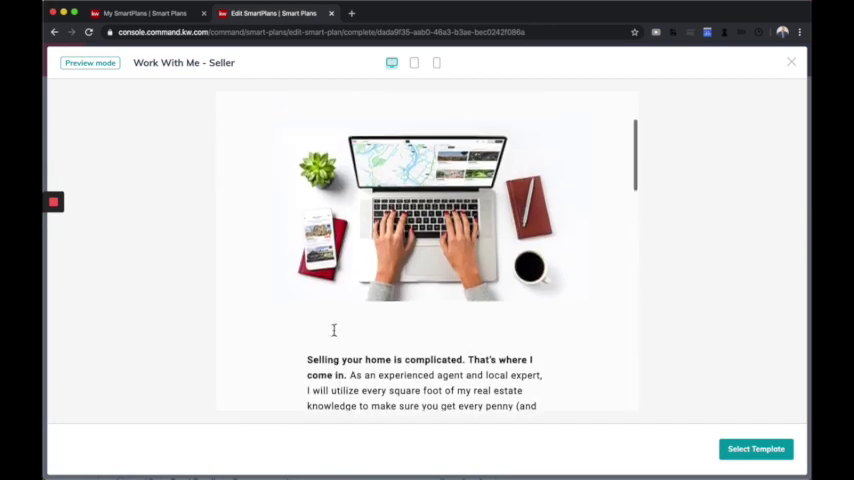
scroll(336, 330, up, 5)
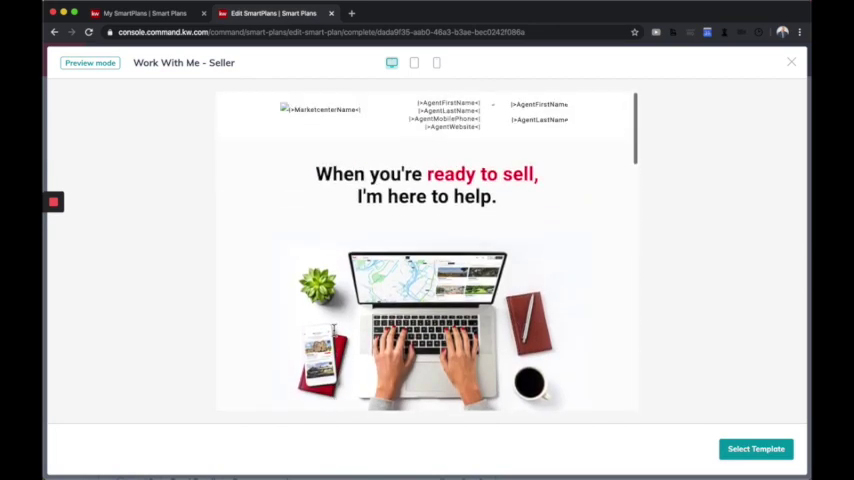
click(791, 62)
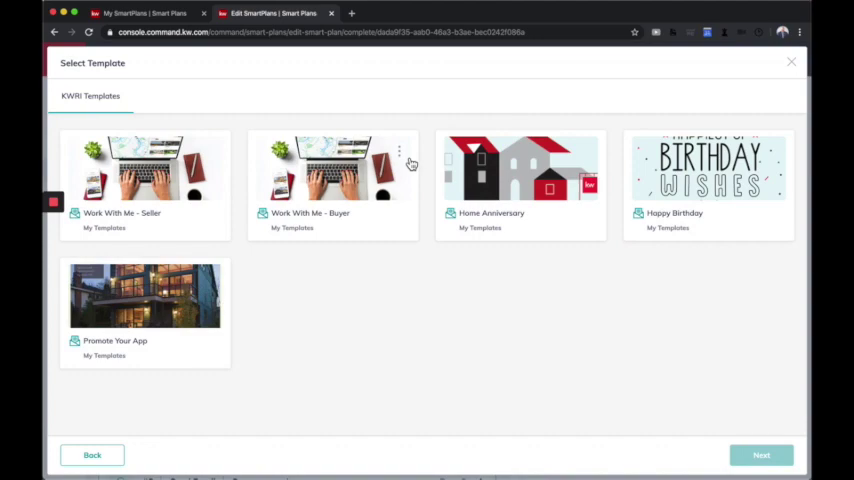
click(375, 186)
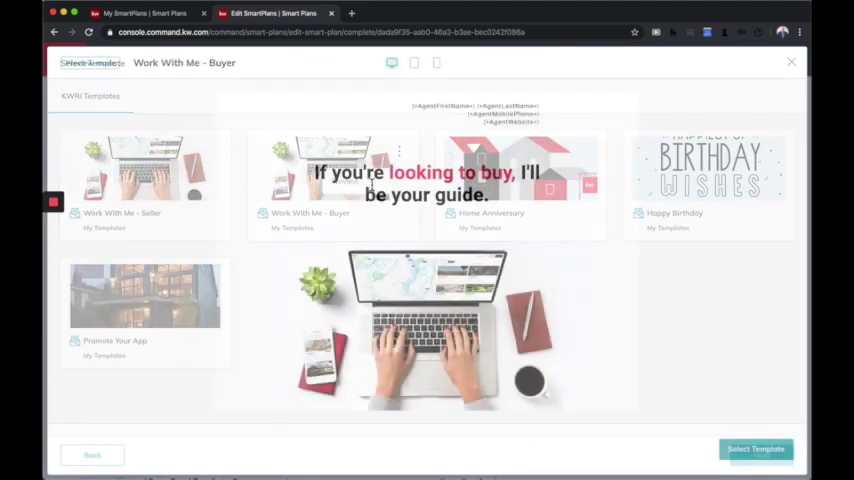
scroll(415, 280, down, 5)
scroll(415, 280, down, 3)
scroll(415, 280, down, 4)
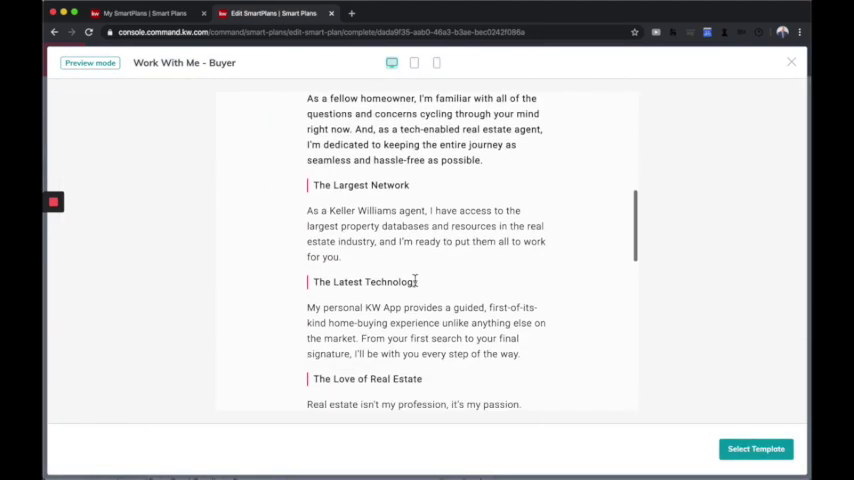
scroll(415, 280, down, 3)
scroll(415, 280, down, 2)
scroll(415, 280, down, 3)
scroll(415, 278, down, 2)
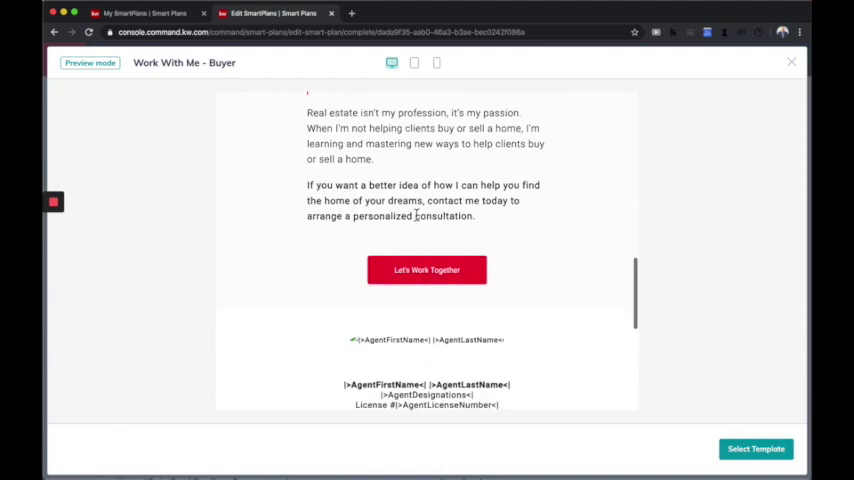
scroll(415, 278, down, 3)
scroll(415, 278, down, 2)
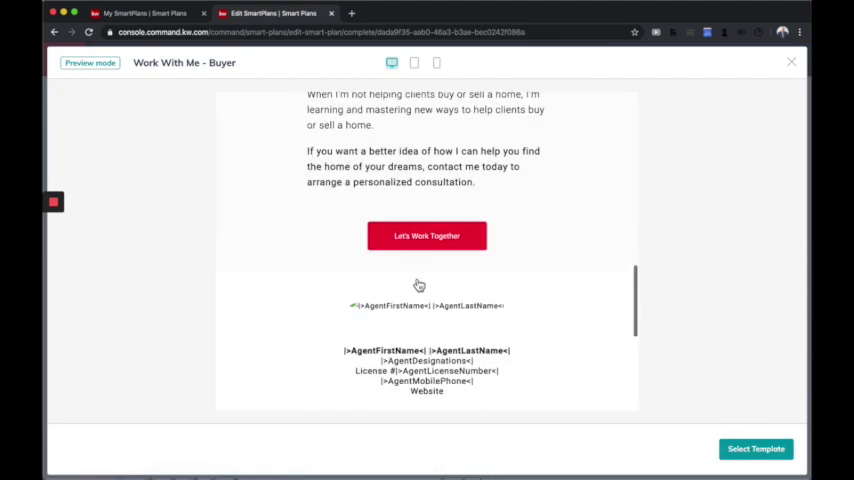
scroll(419, 285, up, 10)
click(791, 62)
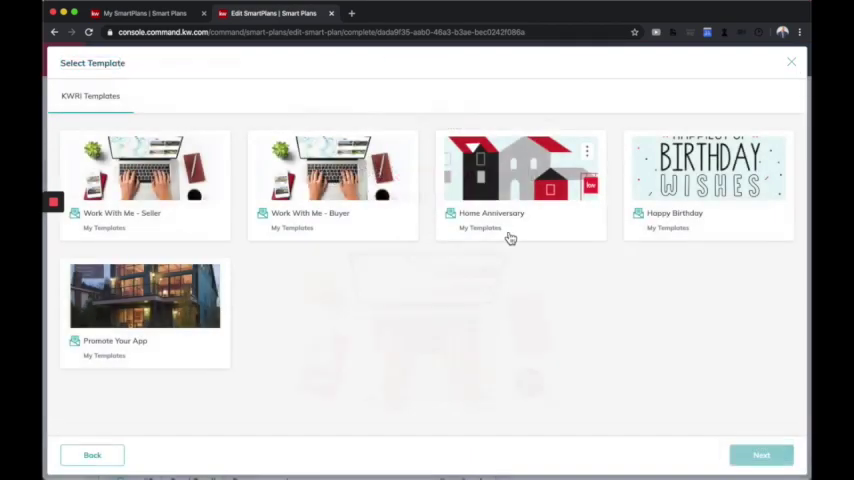
mouse_move(520, 168)
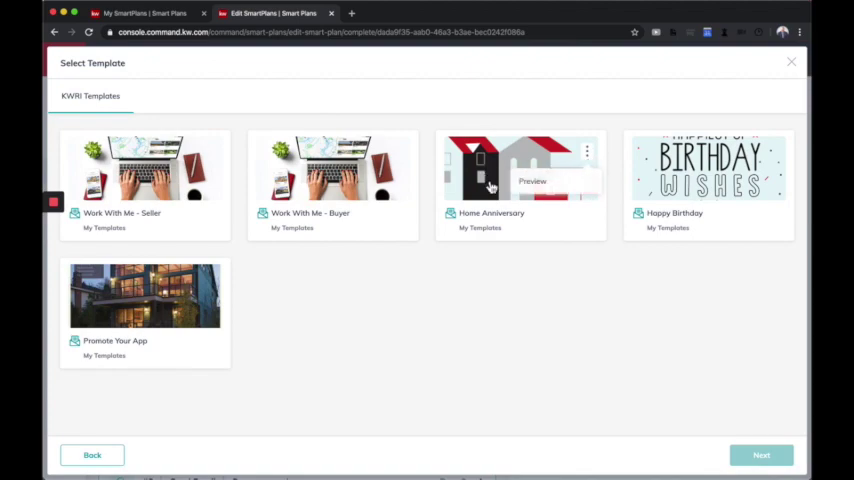
click(532, 181)
scroll(386, 236, down, 4)
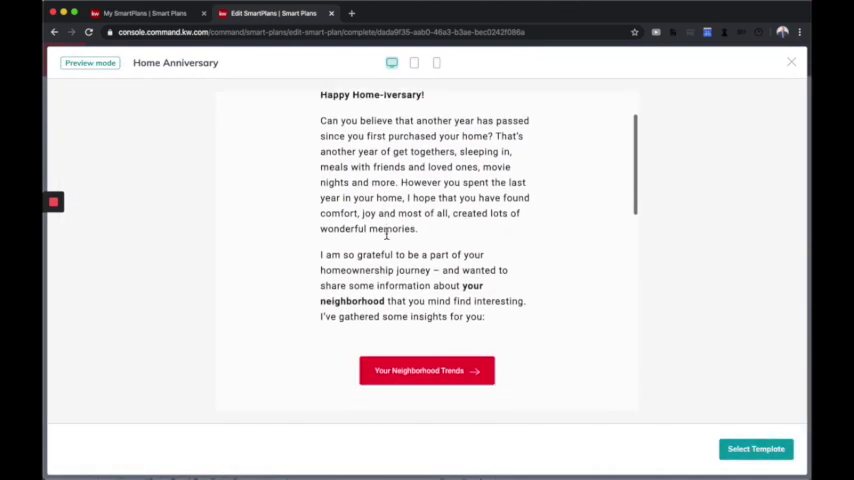
scroll(386, 236, down, 4)
scroll(386, 236, down, 2)
scroll(386, 236, up, 8)
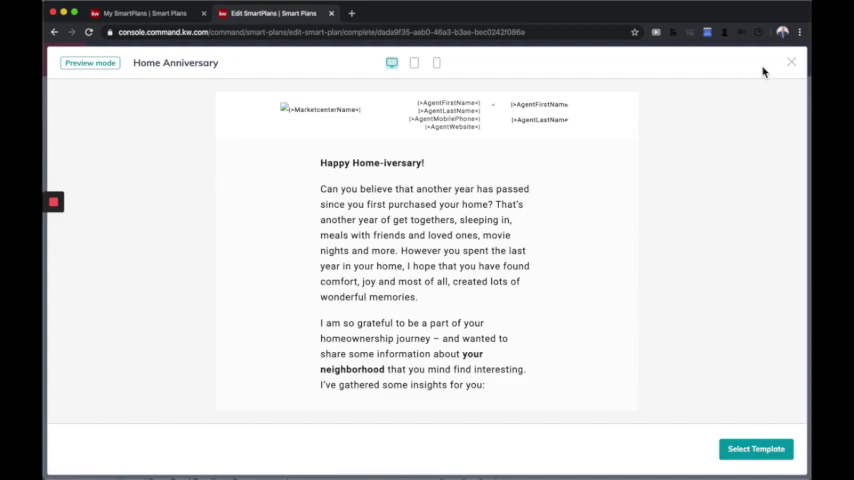
click(796, 68)
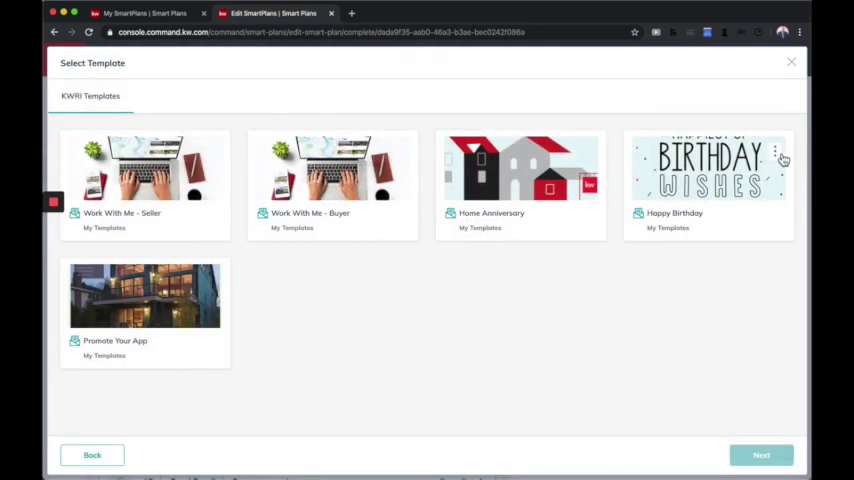
Preview the Happy Birthday and Promote Your App templates, checking the latter at tablet, phone and desktop widths
click(776, 152)
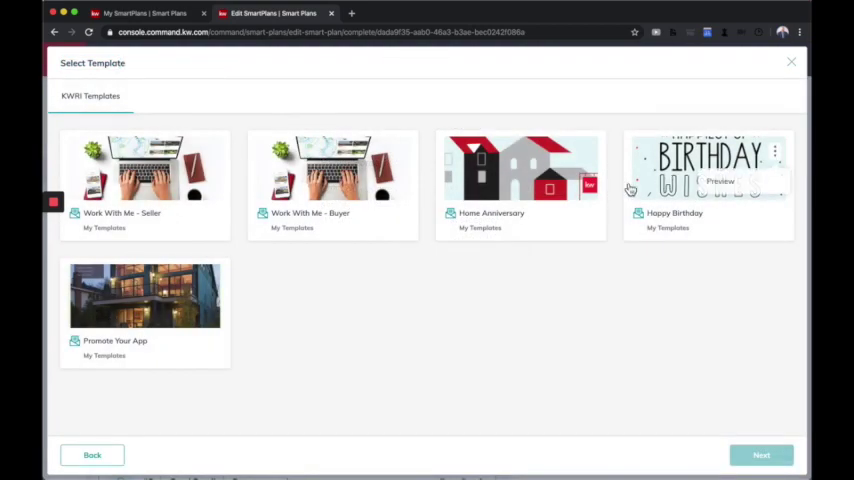
click(720, 182)
scroll(348, 270, down, 5)
scroll(348, 270, down, 5)
scroll(348, 270, down, 5)
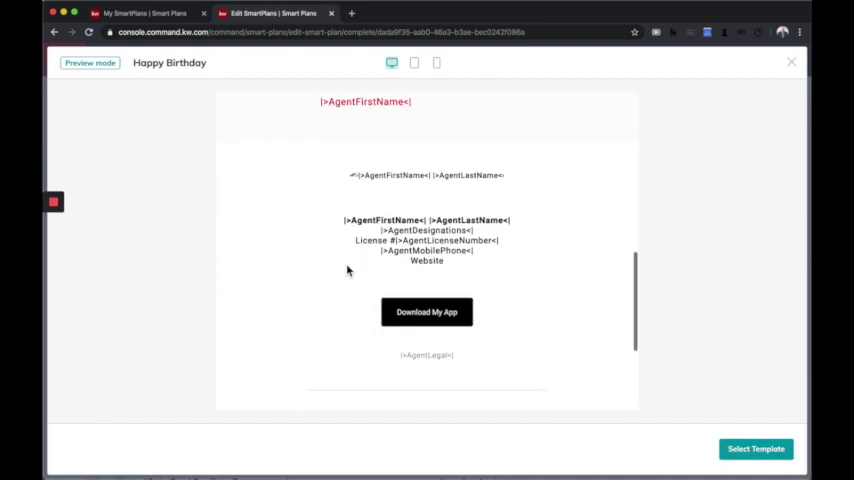
scroll(348, 270, up, 10)
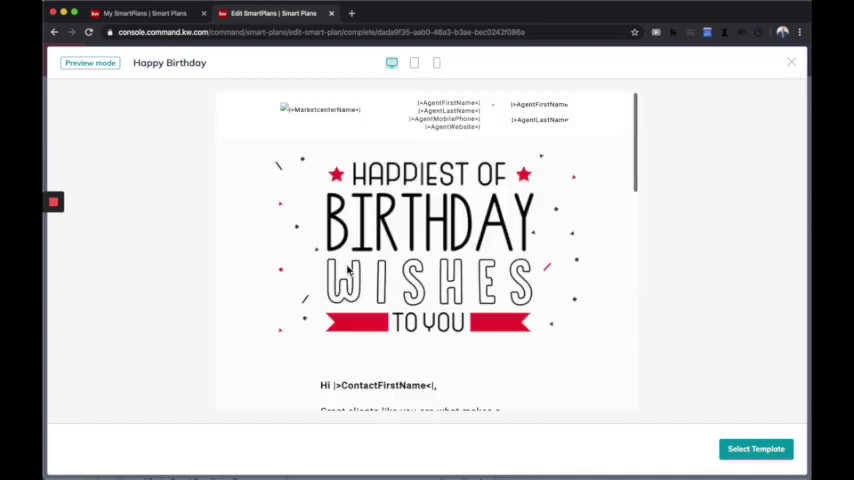
click(797, 67)
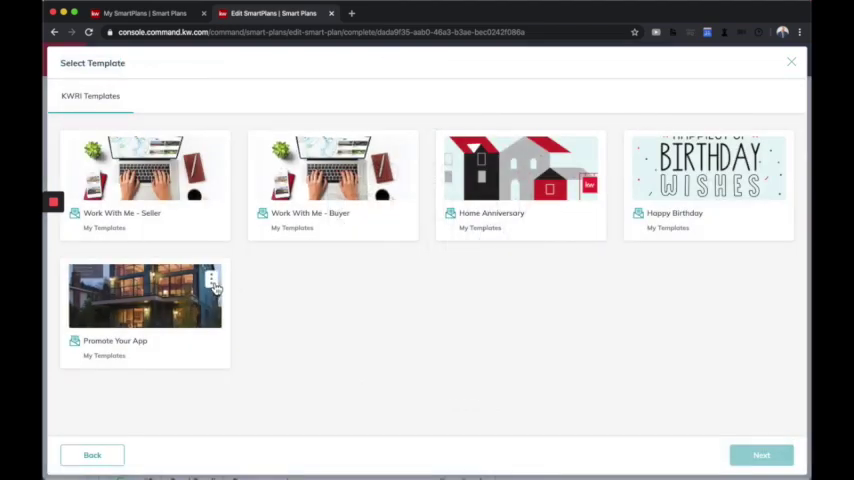
click(215, 288)
click(160, 303)
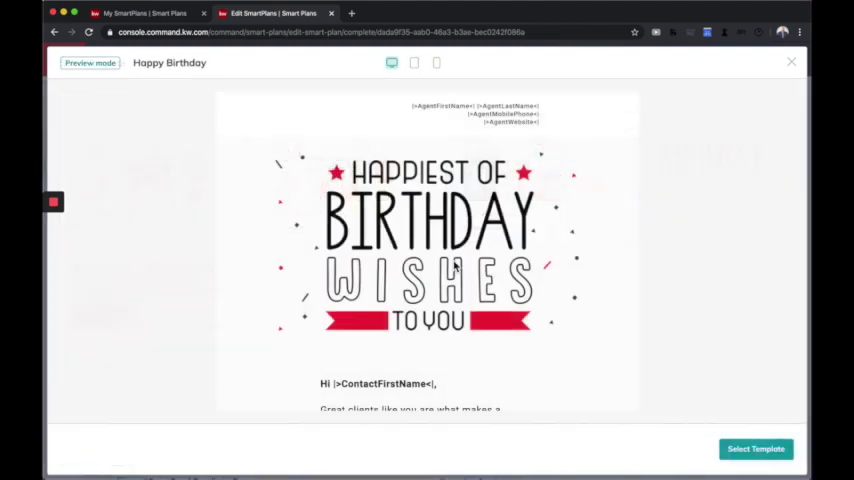
scroll(455, 265, down, 3)
scroll(455, 265, up, 5)
key(Right)
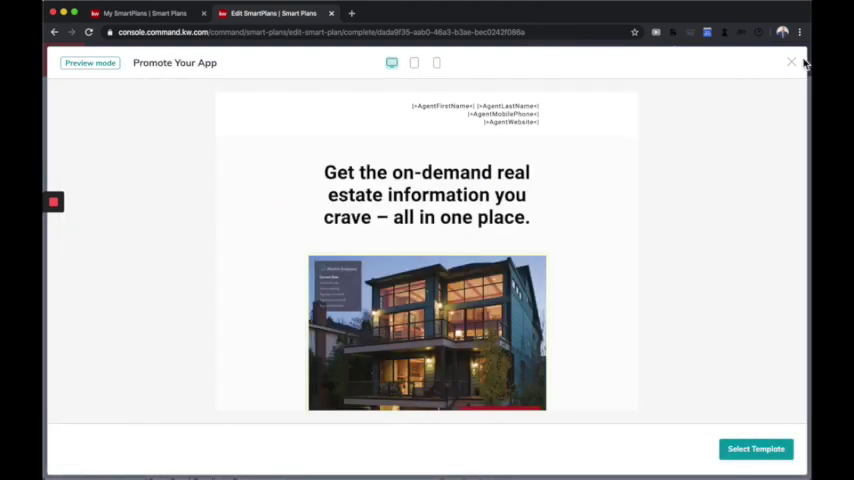
click(414, 64)
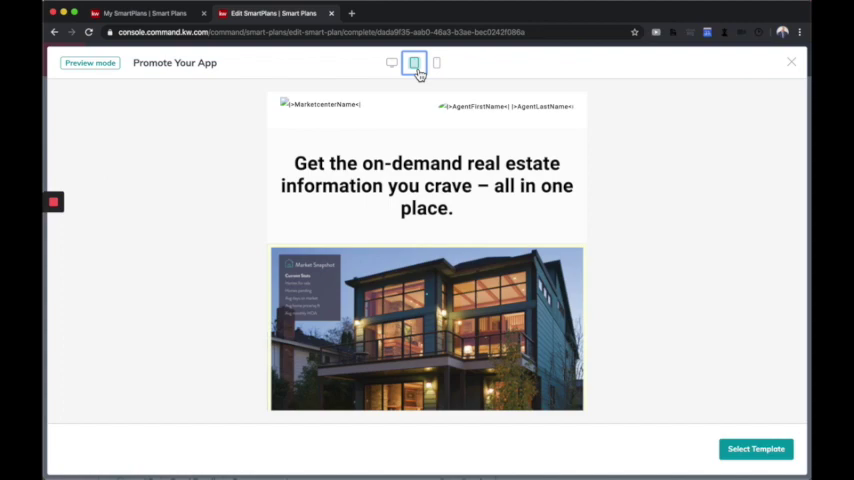
click(437, 64)
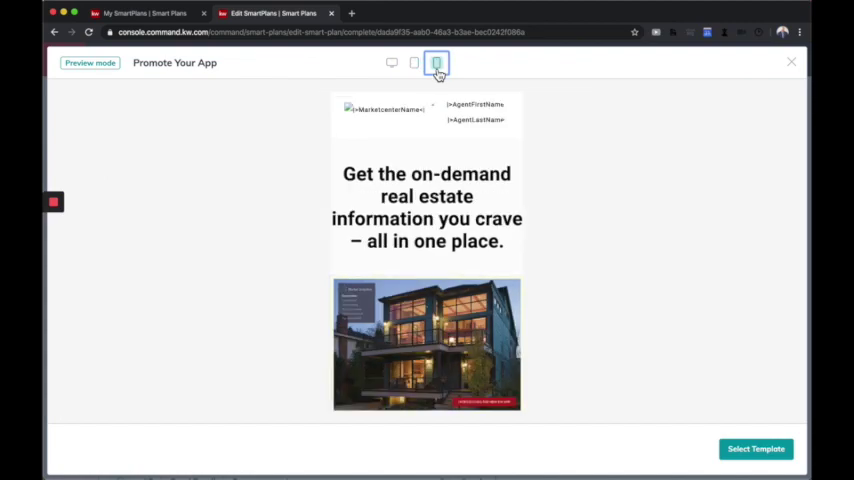
click(414, 63)
scroll(447, 253, down, 8)
scroll(447, 253, down, 3)
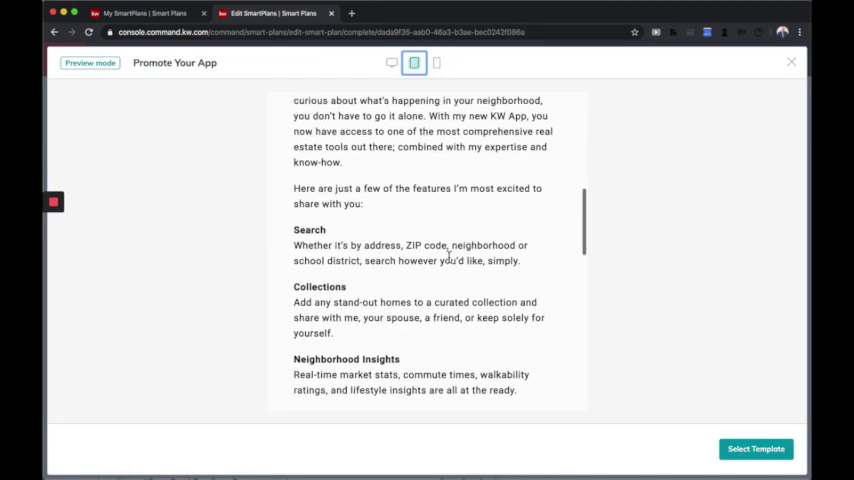
scroll(447, 253, up, 10)
click(392, 62)
click(791, 62)
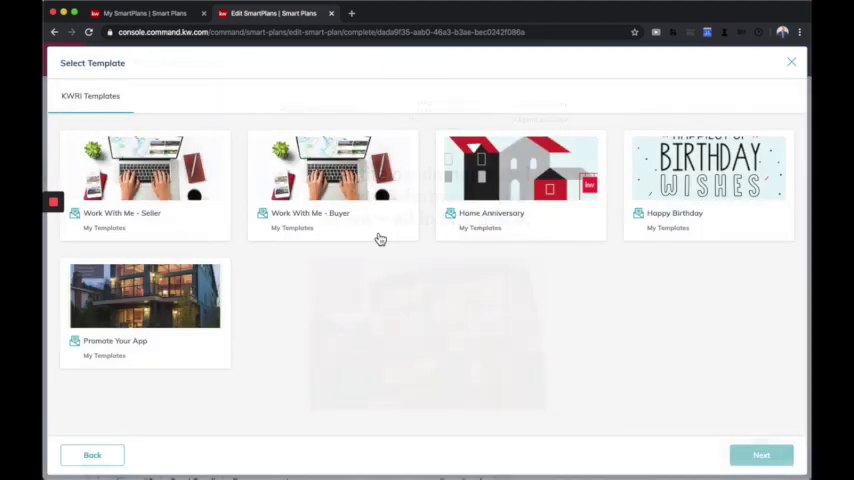
Leave the template picker, switch step #4 back to Simple email and save the Facebook plan
click(105, 455)
scroll(287, 243, up, 3)
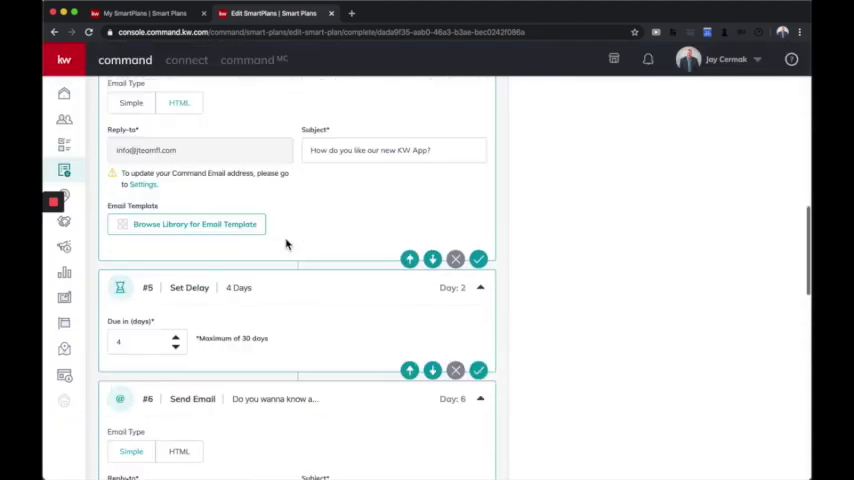
scroll(287, 243, up, 10)
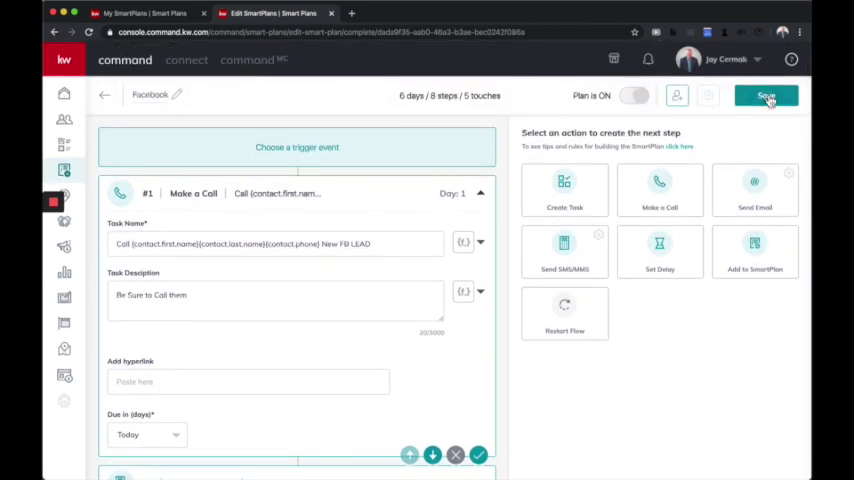
click(766, 101)
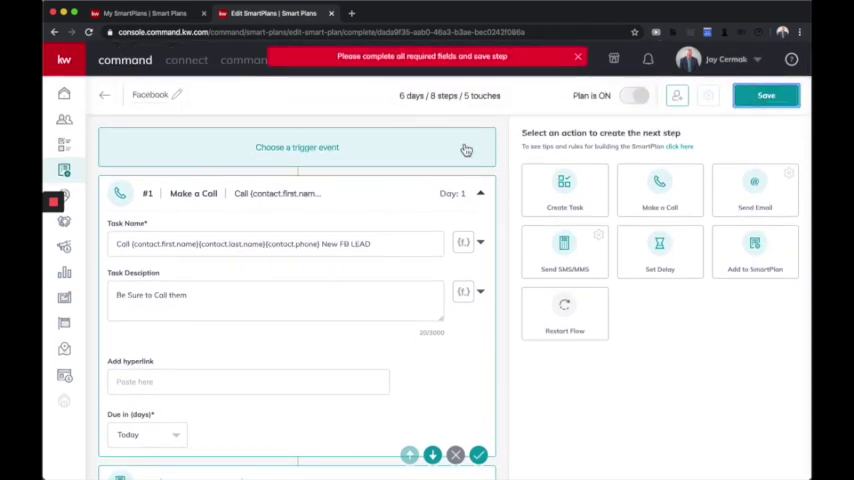
scroll(399, 211, down, 5)
scroll(399, 211, down, 5)
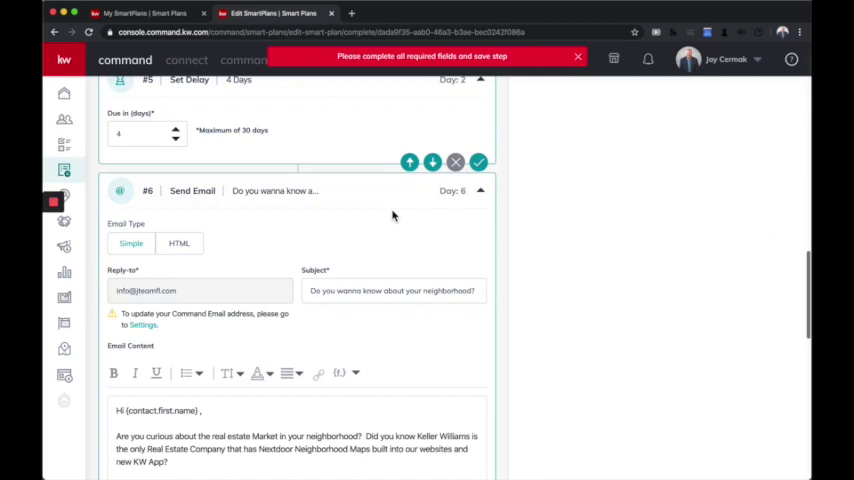
scroll(392, 215, down, 3)
scroll(210, 200, up, 2)
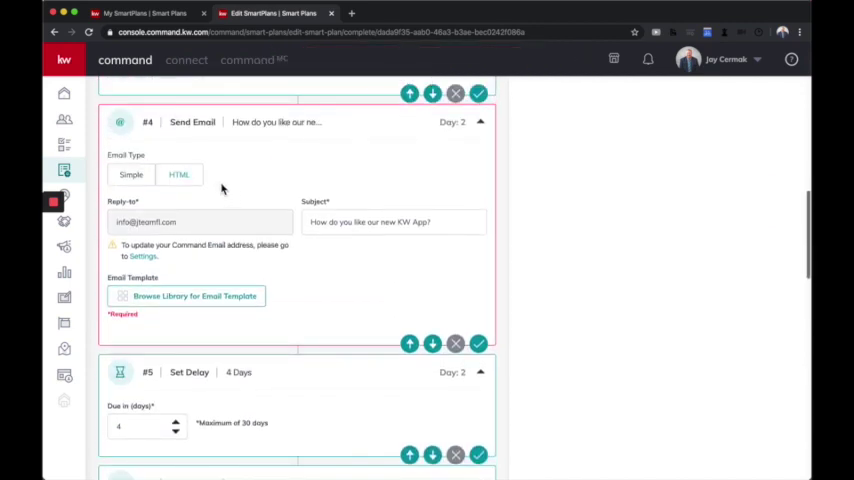
click(148, 180)
scroll(443, 176, up, 10)
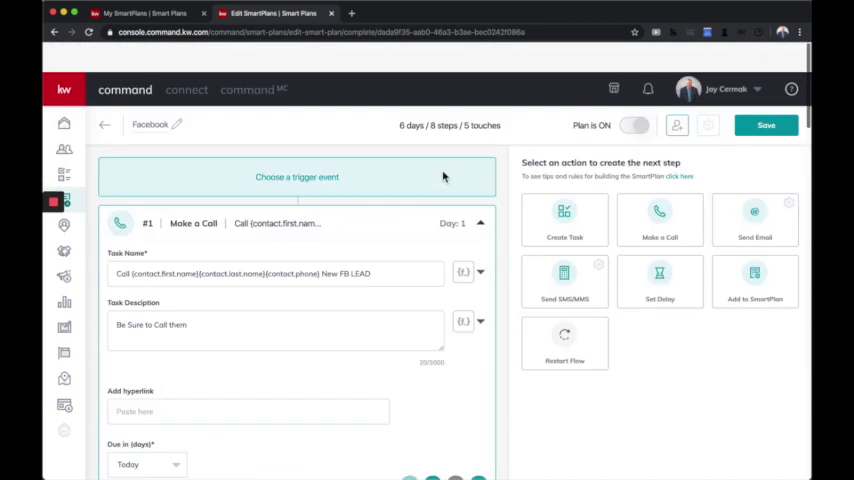
click(767, 97)
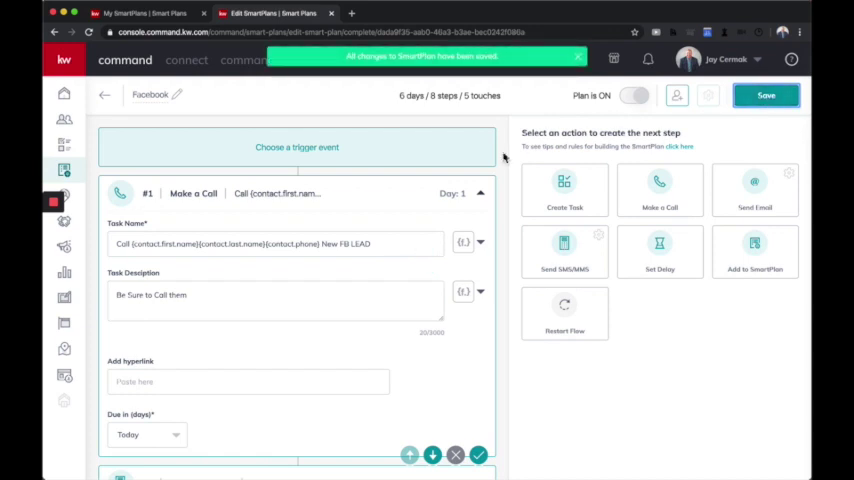
click(105, 95)
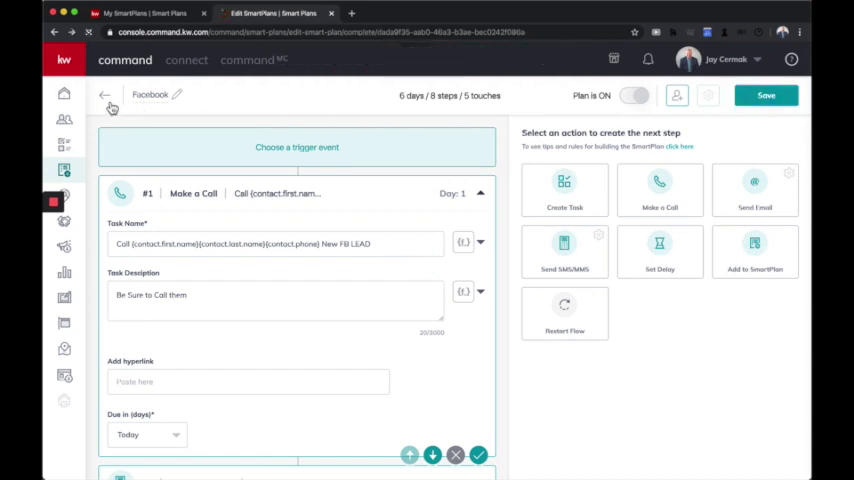
scroll(186, 238, down, 3)
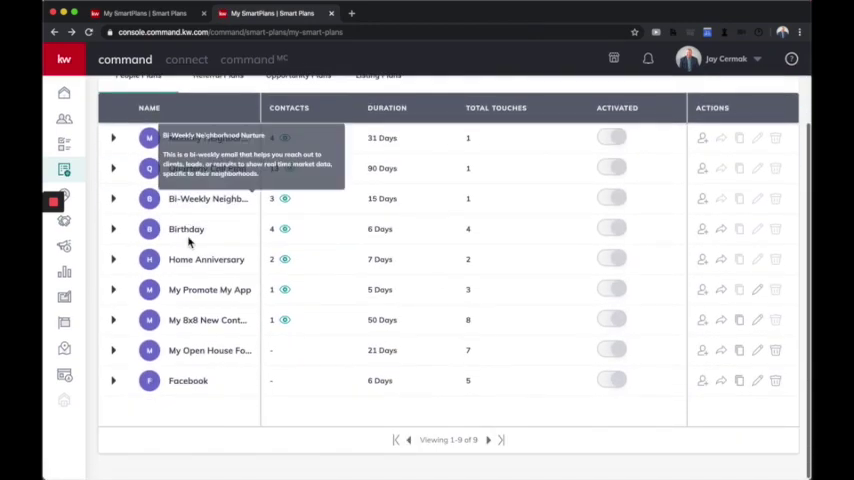
Open and cancel the Add Clients and Share SmartPlan dialogs from the Facebook row
click(703, 381)
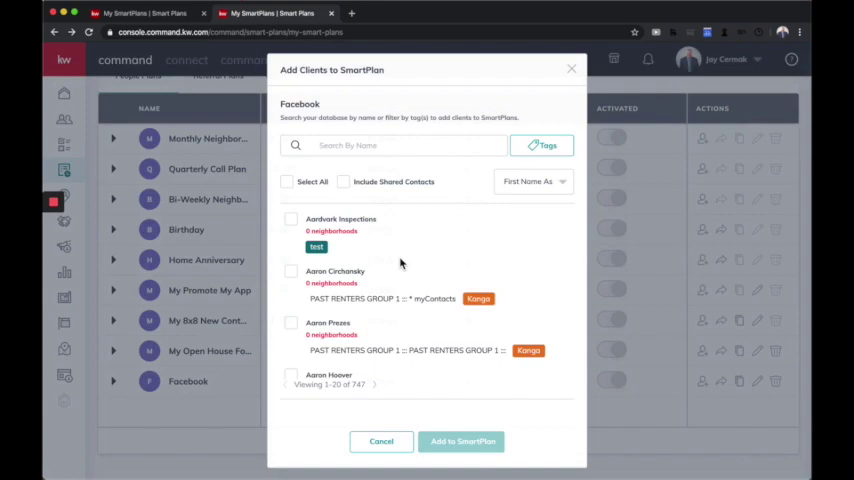
click(381, 441)
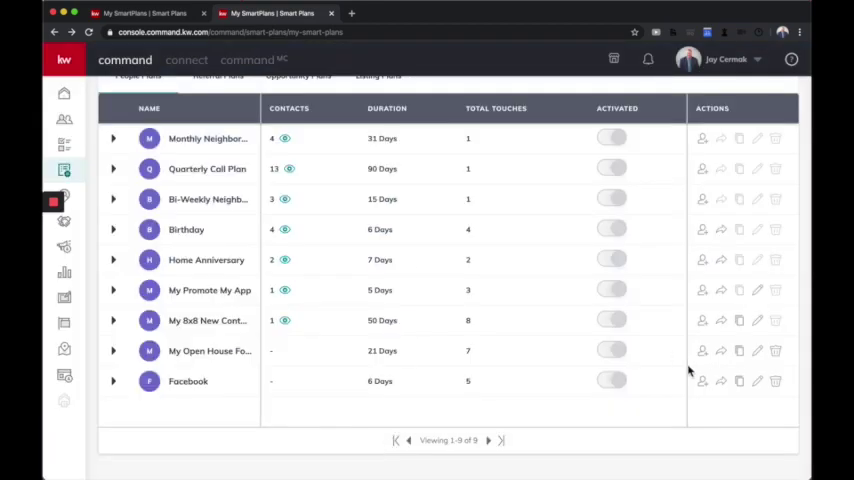
click(721, 381)
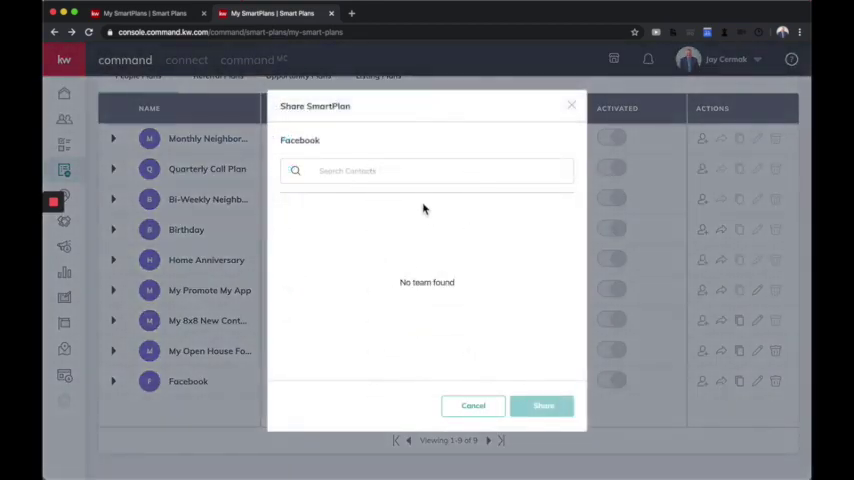
click(473, 405)
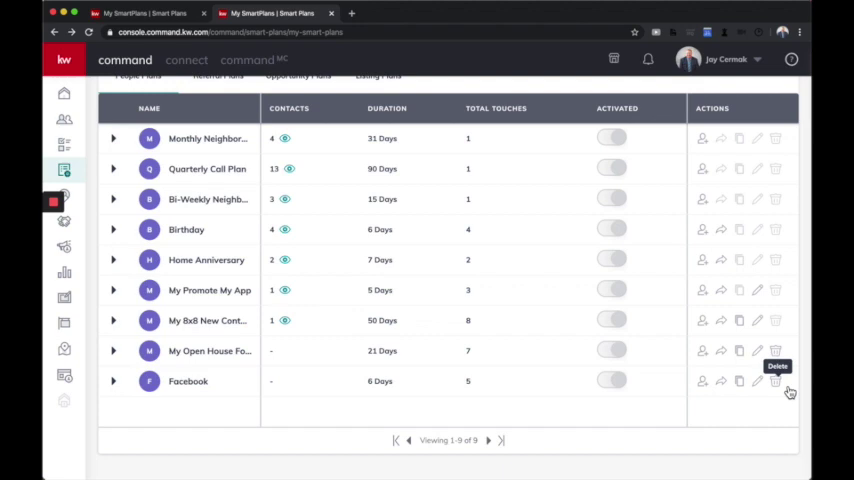
scroll(790, 386, up, 3)
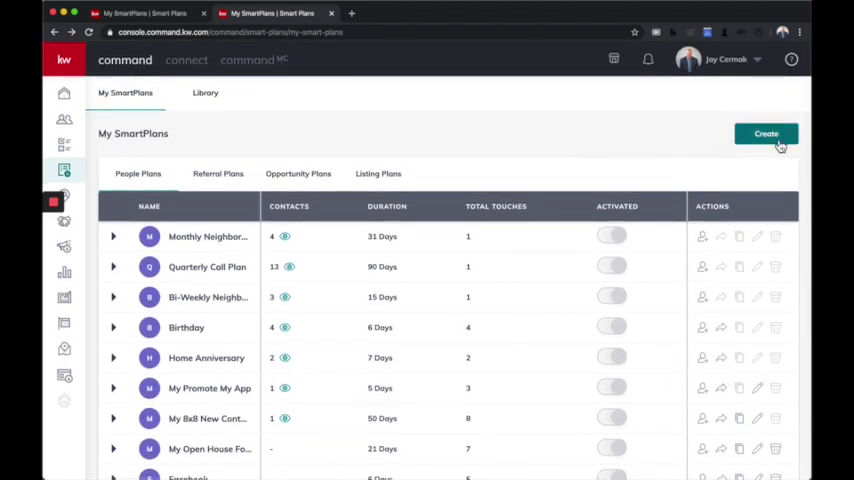
Search KW University help for 'smartplan' and open the Create a Custom SmartPlan article
click(793, 62)
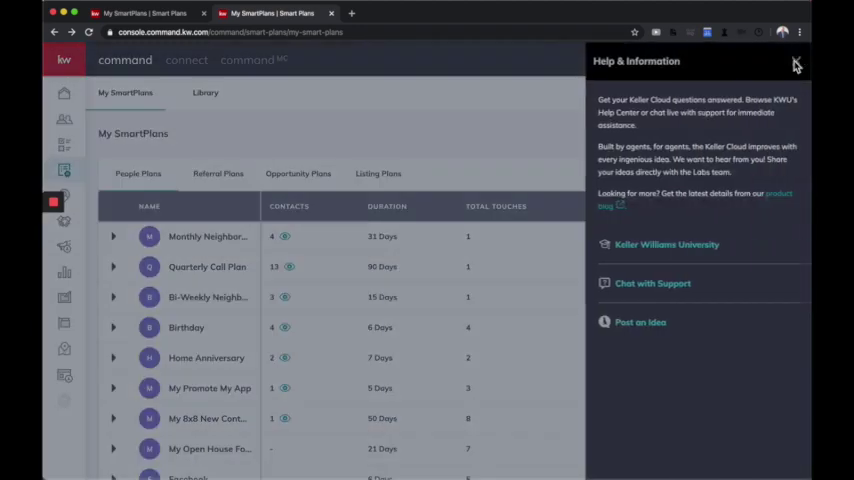
click(637, 250)
text(create smartp)
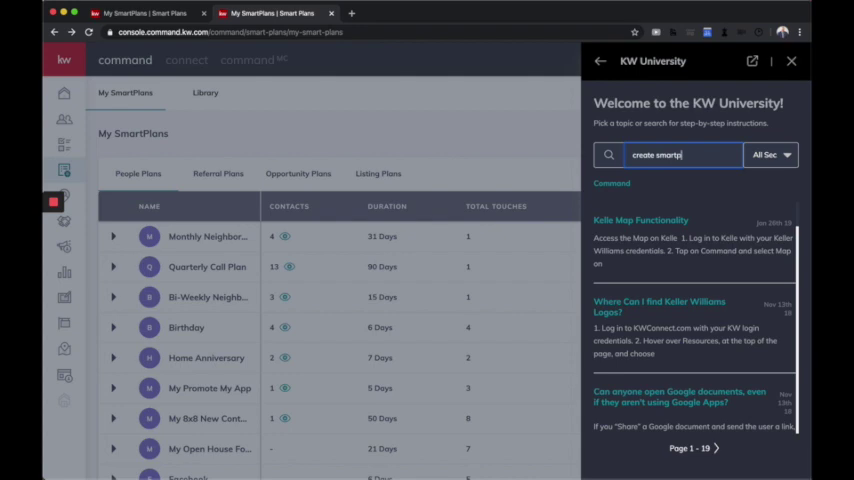
text(lan)
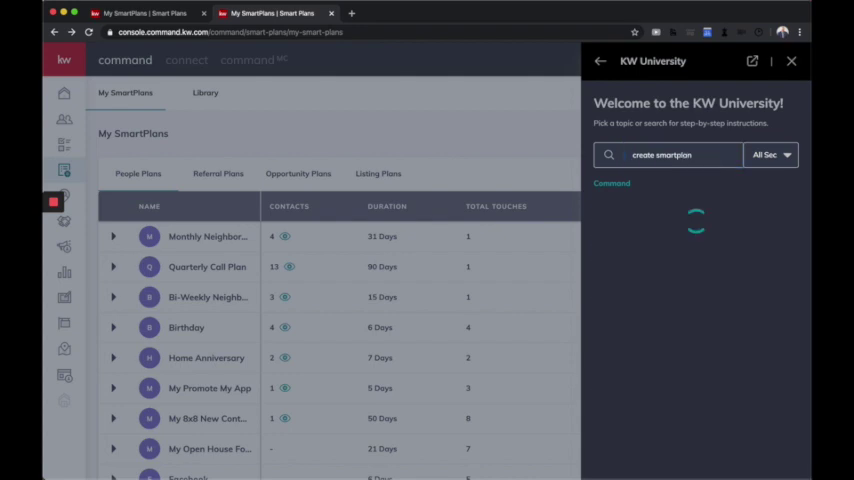
double_click(657, 155)
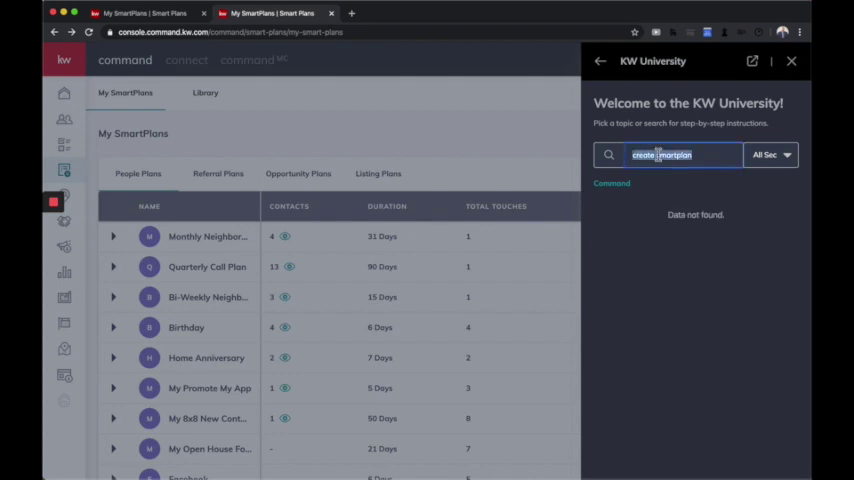
text(smartplan)
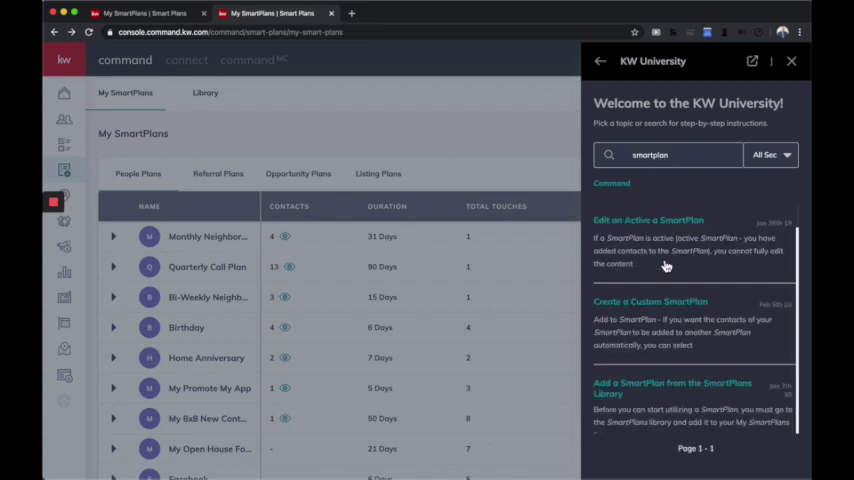
click(671, 303)
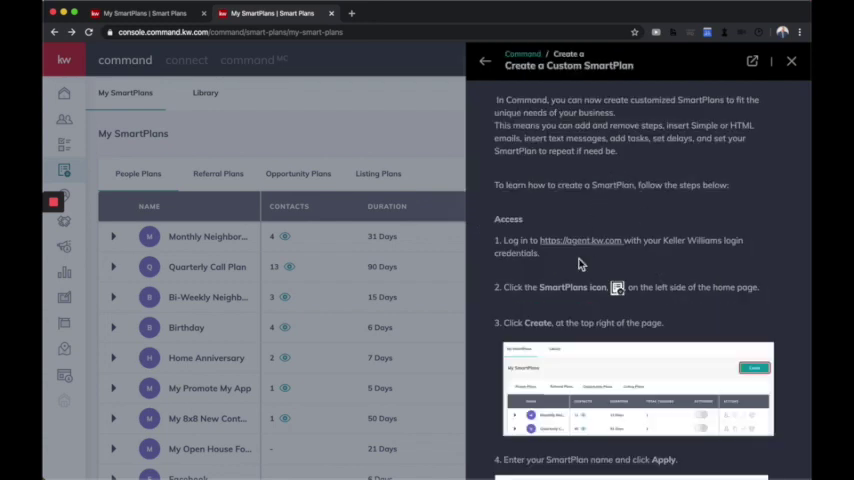
scroll(580, 263, down, 2)
scroll(575, 275, down, 2)
scroll(572, 285, down, 2)
scroll(570, 291, down, 1)
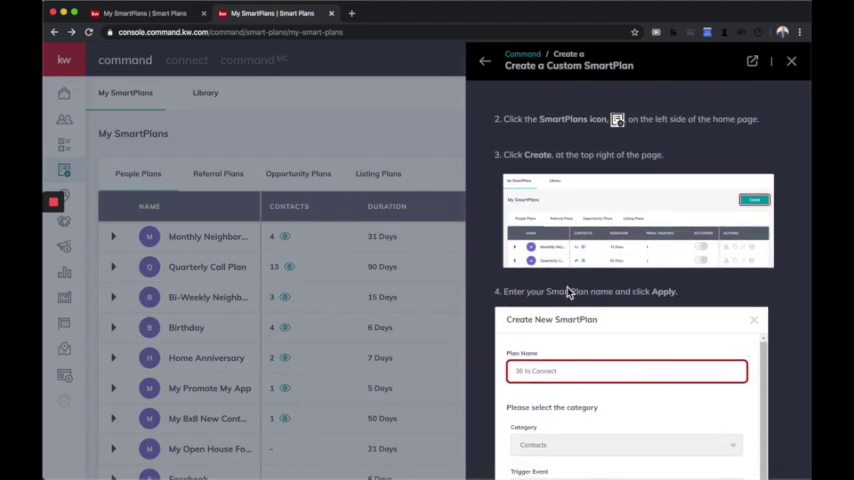
scroll(570, 291, down, 2)
scroll(580, 250, down, 2)
scroll(600, 220, down, 3)
scroll(621, 189, down, 2)
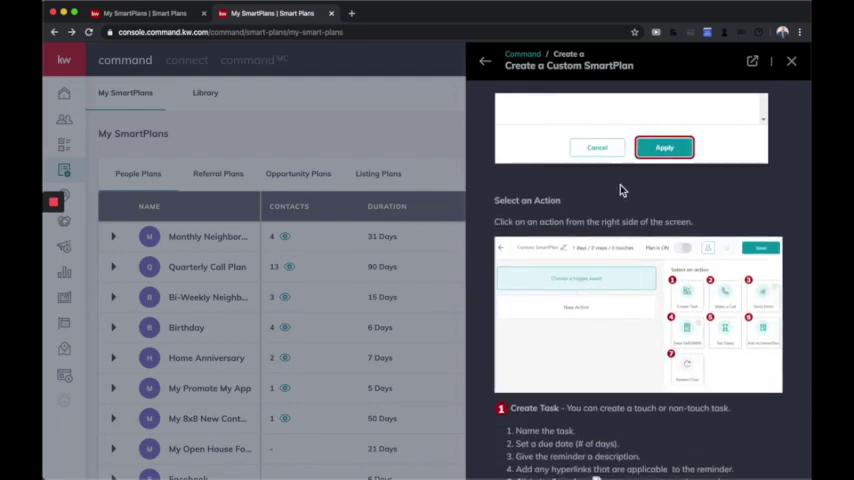
scroll(621, 189, down, 1)
scroll(615, 200, down, 5)
scroll(610, 240, down, 5)
scroll(603, 317, down, 4)
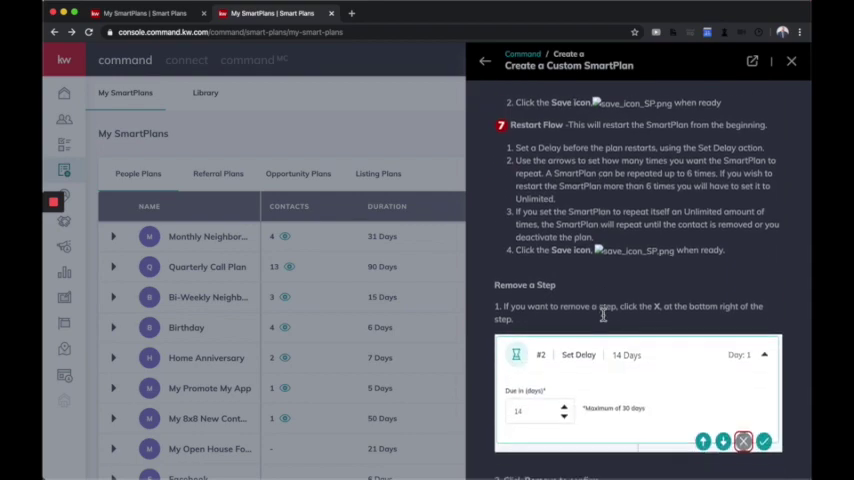
scroll(603, 317, down, 5)
scroll(604, 314, down, 1)
scroll(604, 314, up, 7)
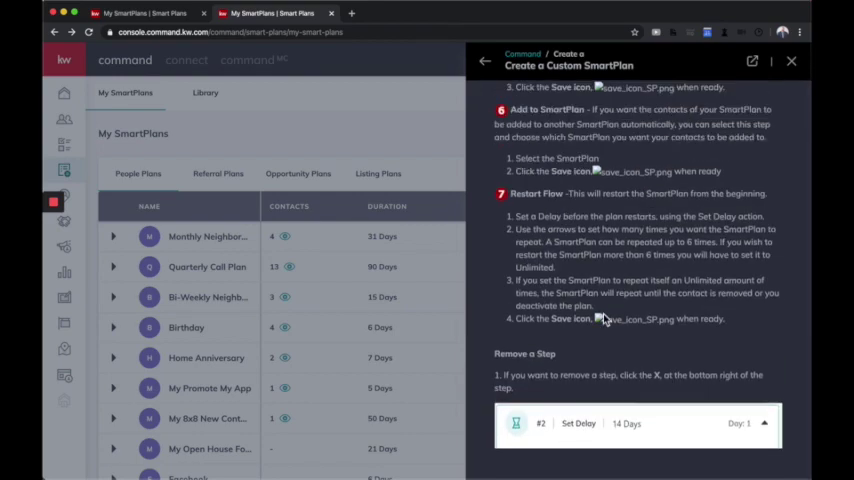
scroll(603, 318, up, 5)
scroll(580, 250, up, 5)
scroll(540, 180, up, 5)
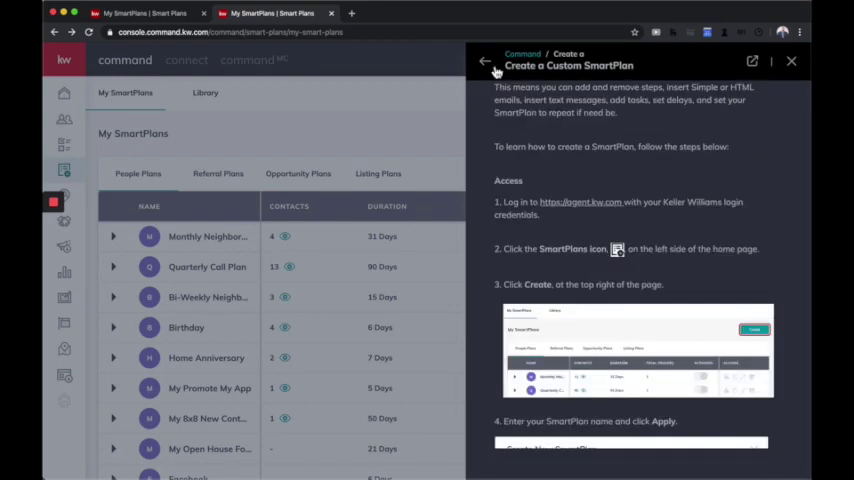
Close the help article and dismiss an empty Create New SmartPlan dialog
click(797, 67)
click(766, 133)
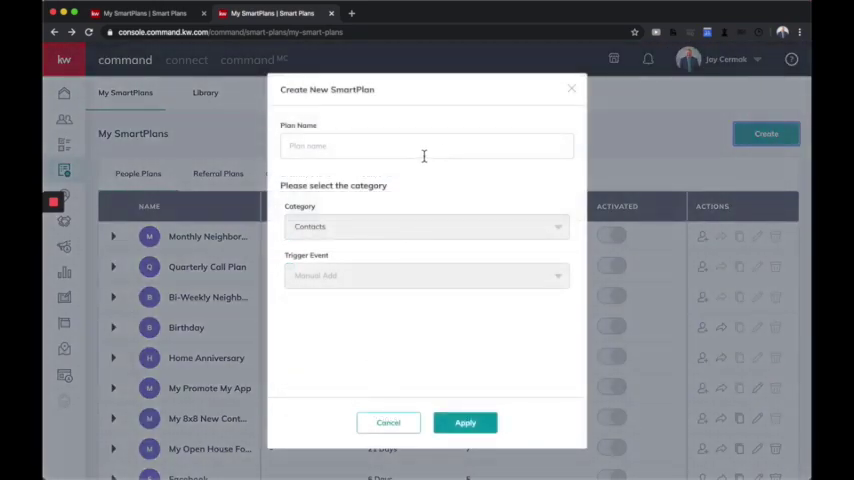
click(572, 90)
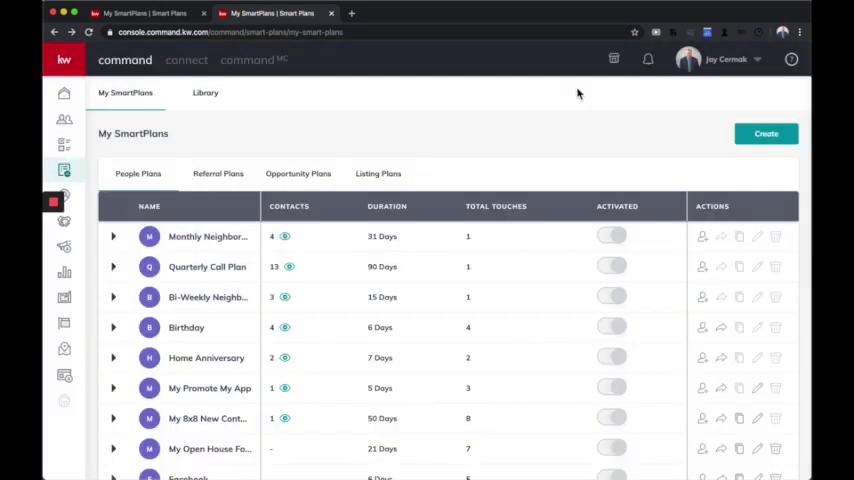